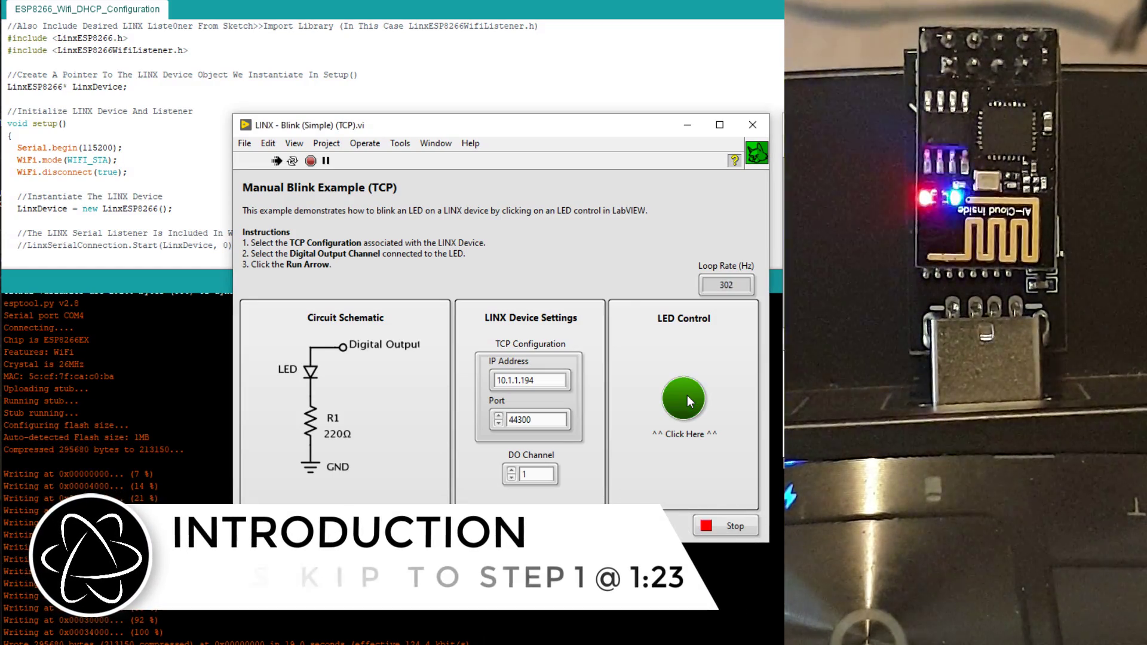
- Toggle the LED Control button repeatedly to switch the ESP8266's LED on and off over WiFi
click(687, 395)
click(687, 395)
click(687, 396)
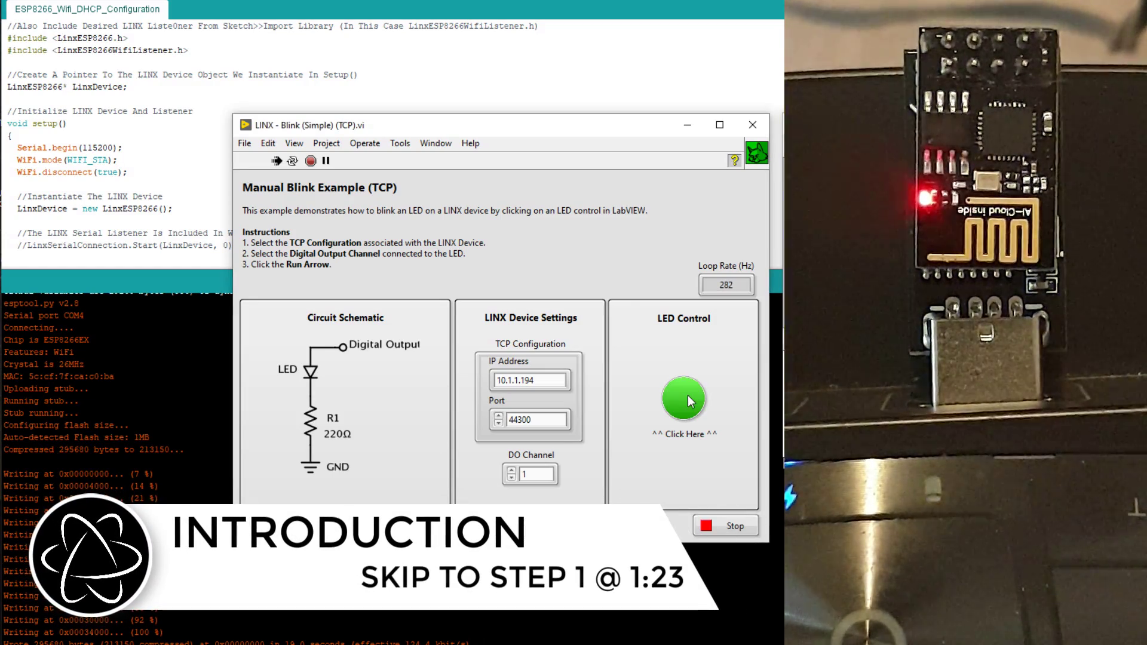
click(687, 395)
click(687, 396)
click(686, 395)
click(687, 395)
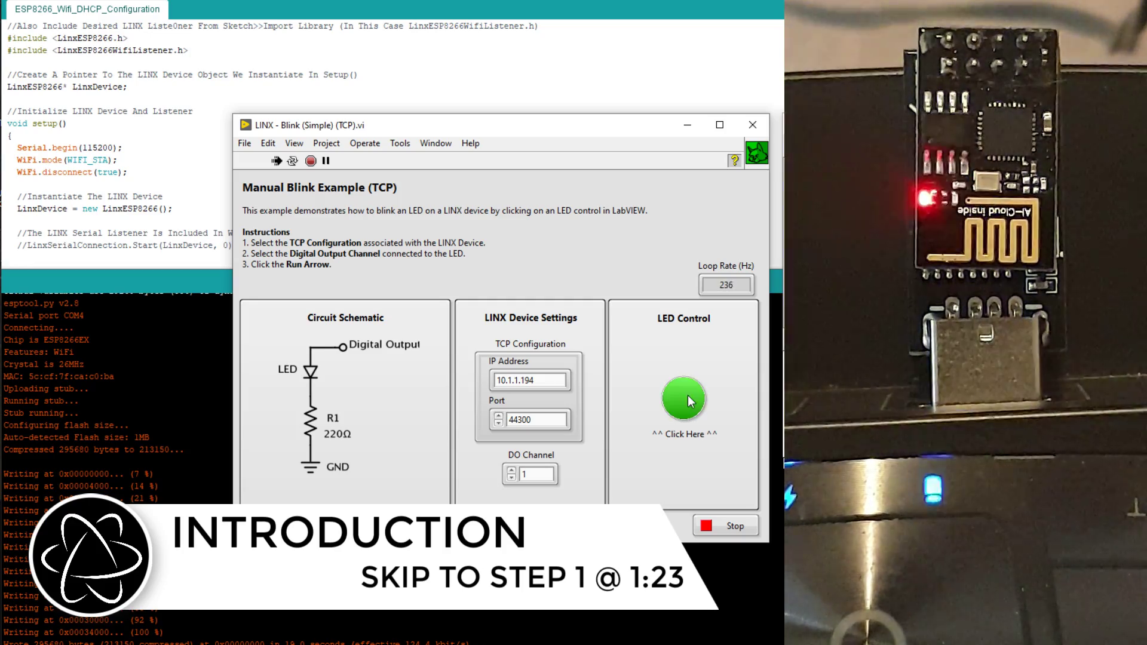
click(687, 395)
click(686, 395)
click(687, 396)
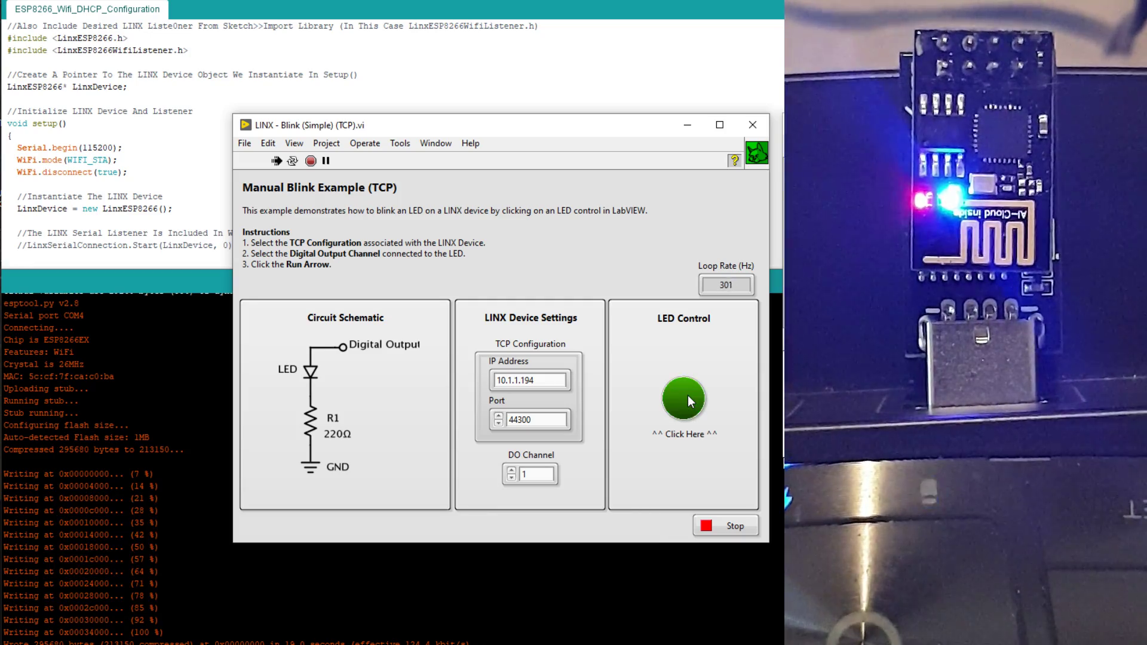
click(687, 396)
click(687, 396)
click(687, 396)
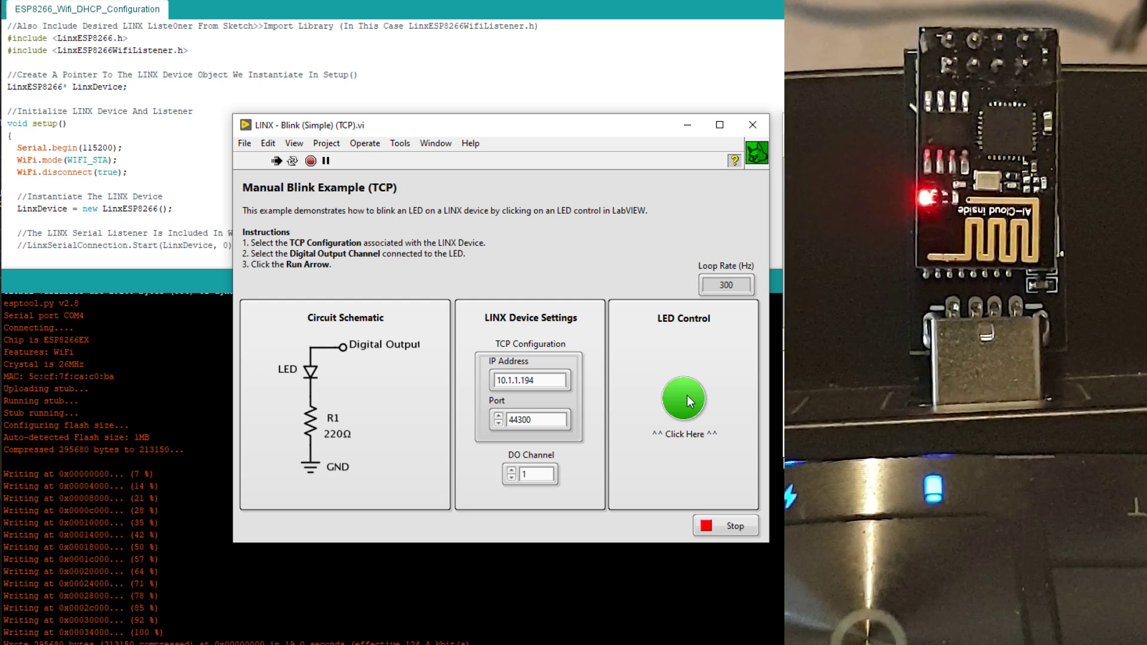
click(687, 395)
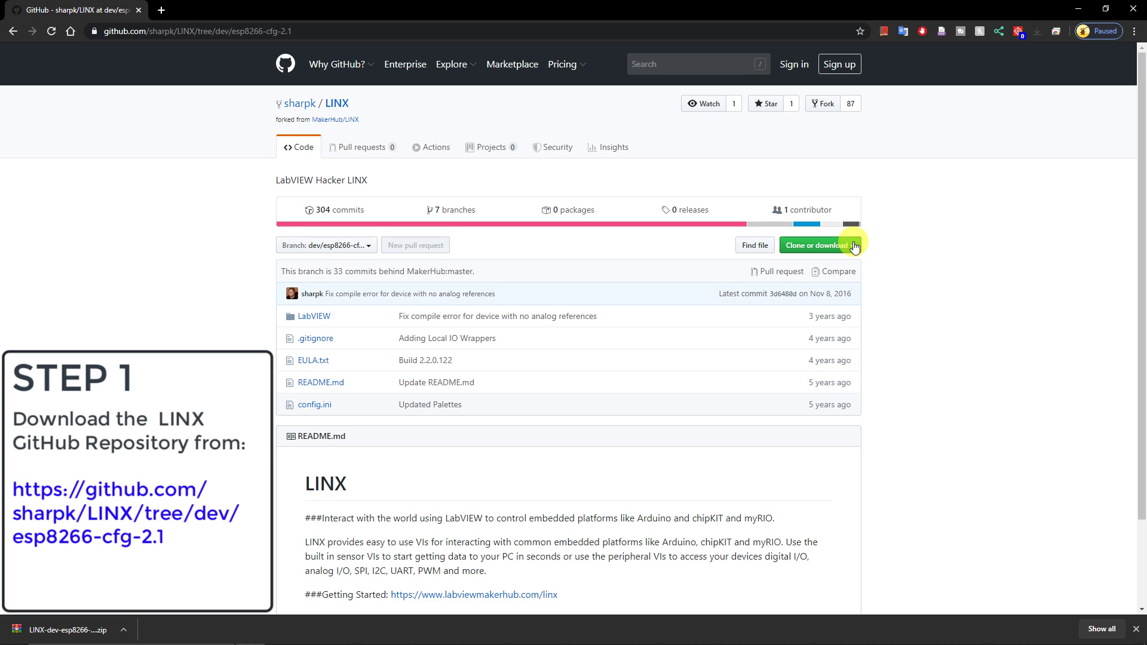
- Download the LINX repository via Clone or download as a ZIP and show it in the Downloads folder
click(855, 247)
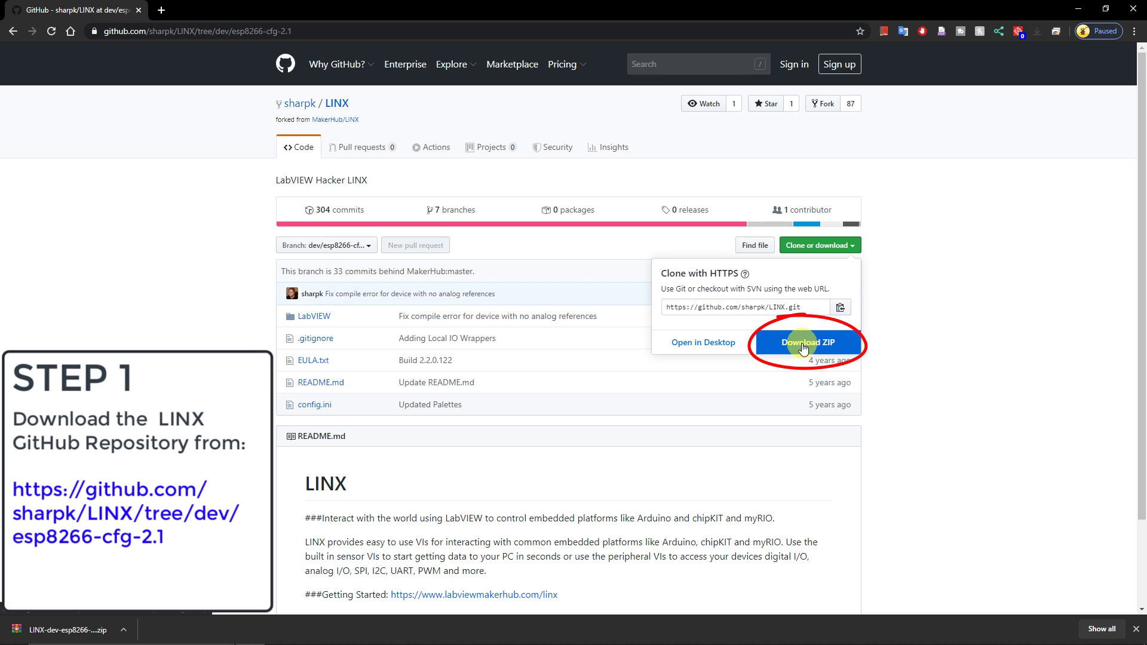
click(130, 630)
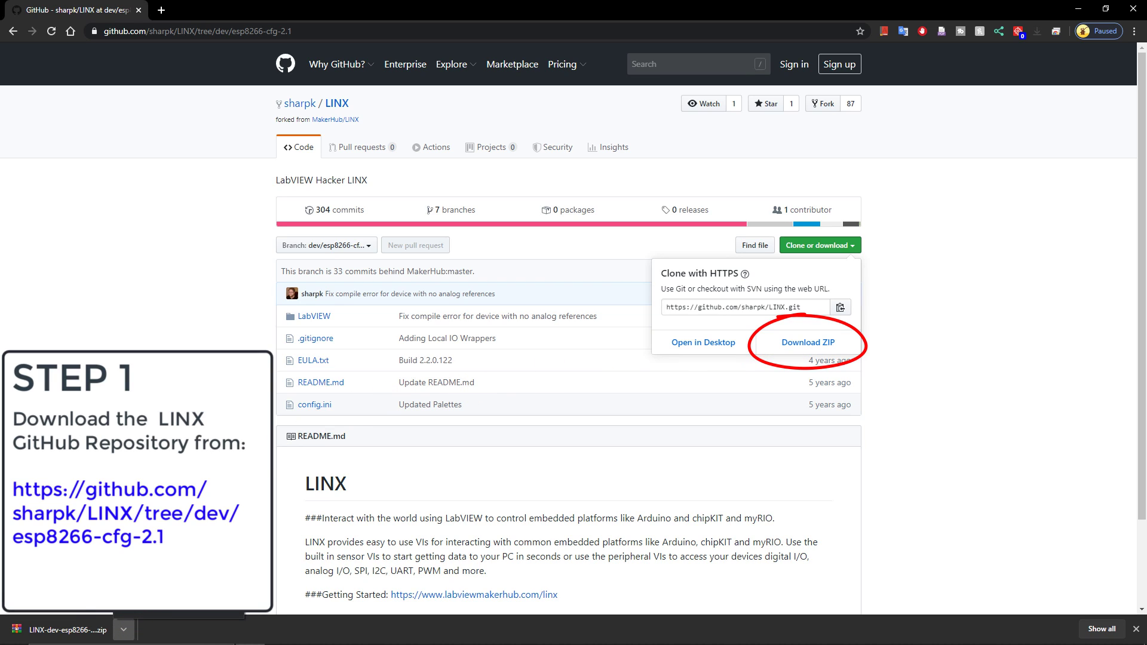
click(162, 588)
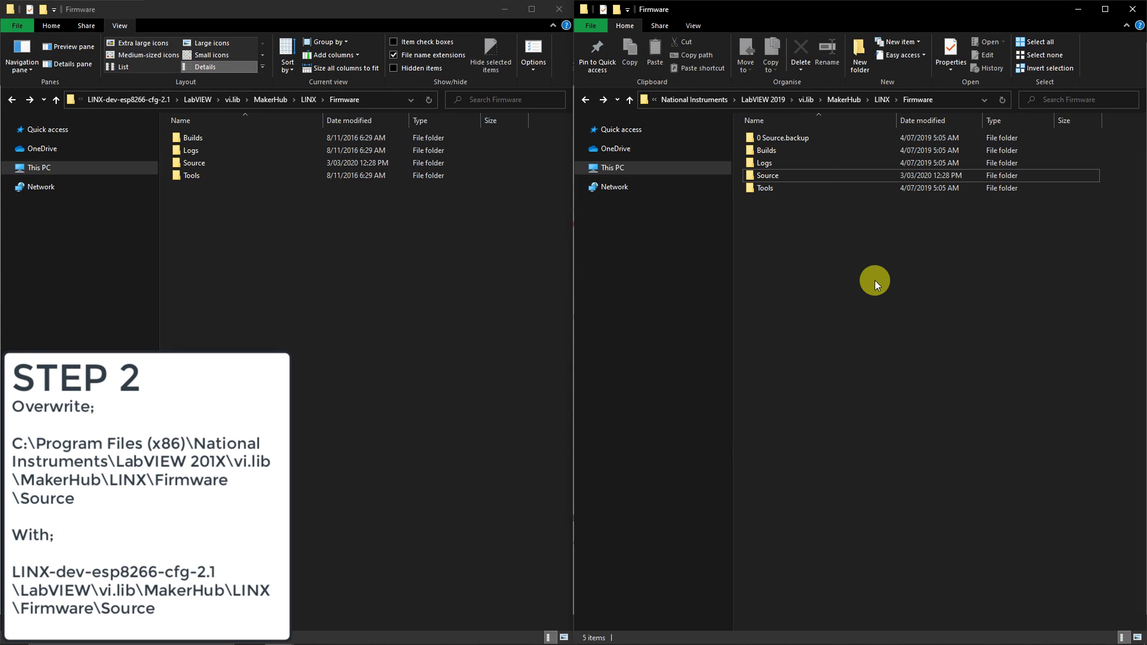
- Move the new Source folder into LabVIEW 2019's vi.lib\MakerHub\LINX\Firmware folder, overwriting the old one
click(855, 263)
click(967, 101)
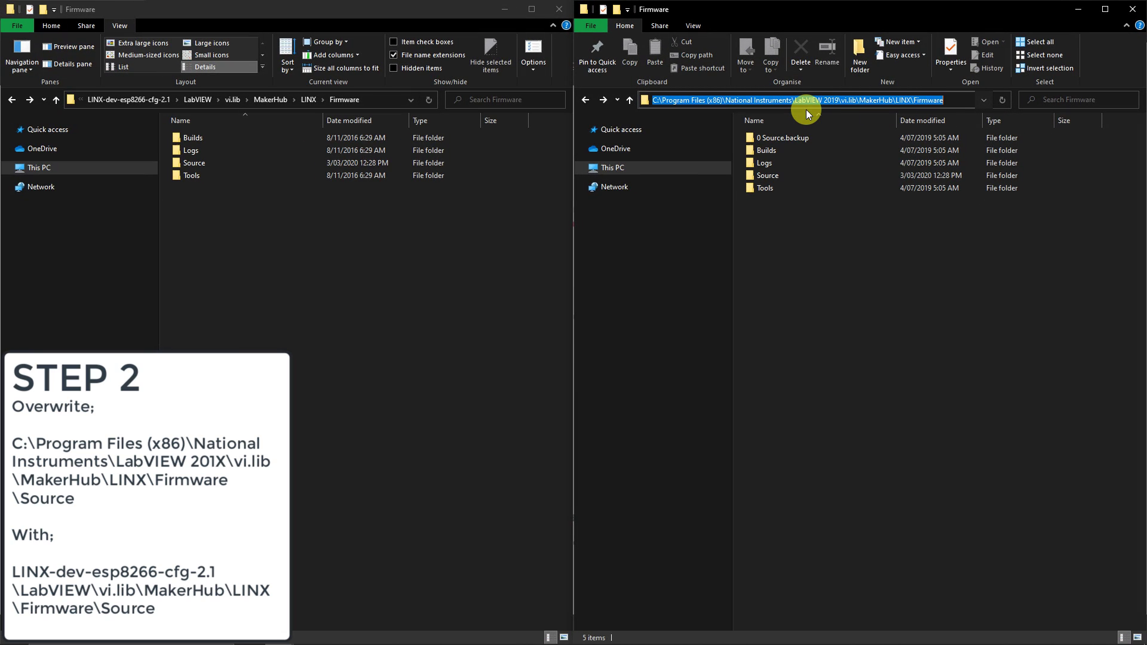
drag(206, 163, 888, 295)
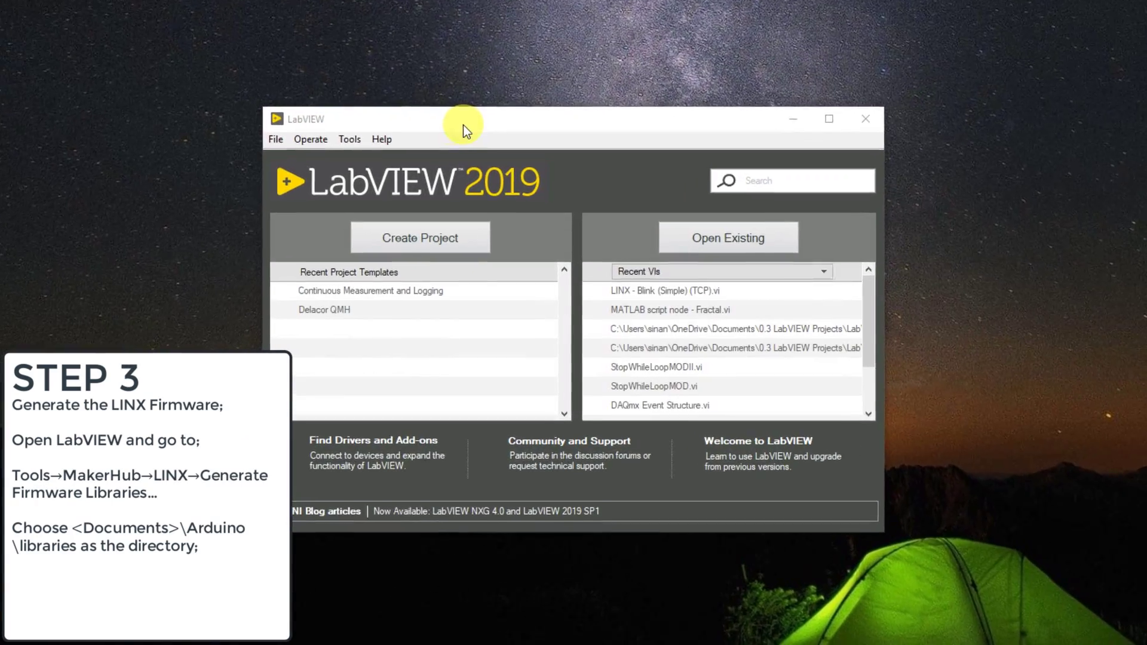
- Run Tools > MakerHub > LINX > Generate Firmware Libraries with destination Documents\Arduino\libraries
click(351, 140)
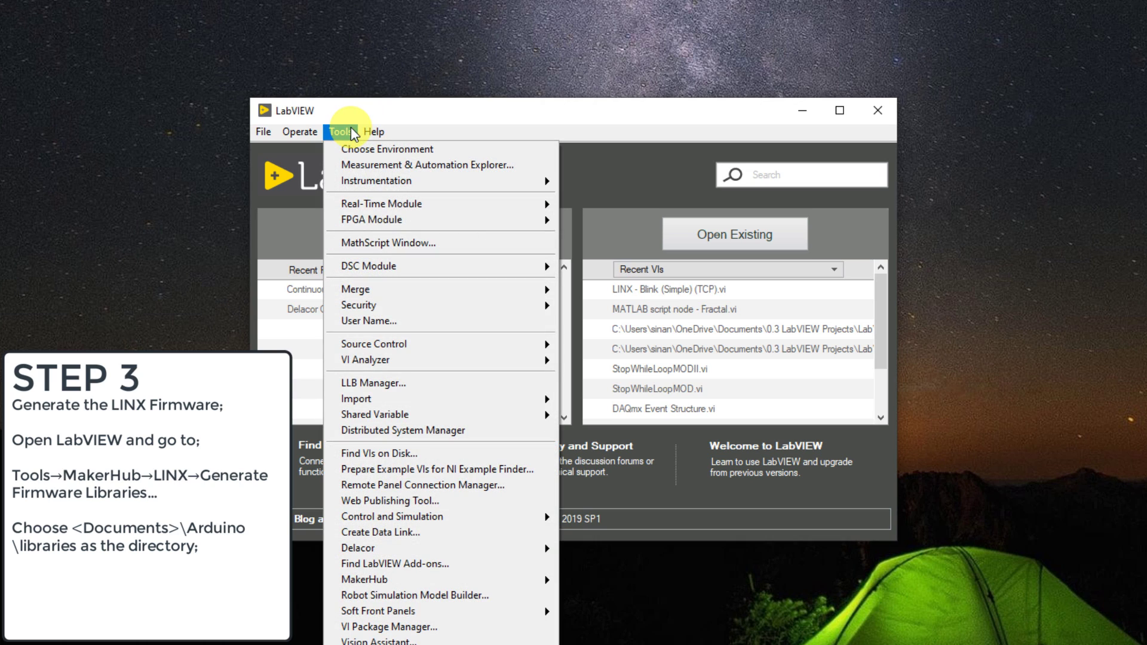
mouse_move(495, 582)
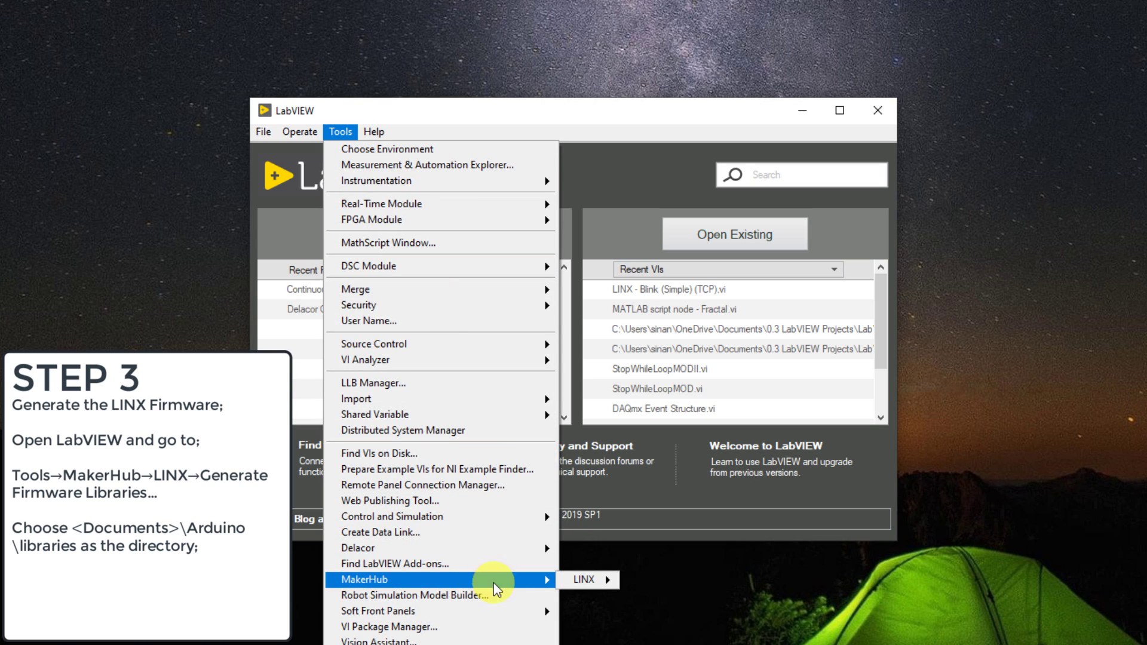
mouse_move(602, 582)
click(661, 583)
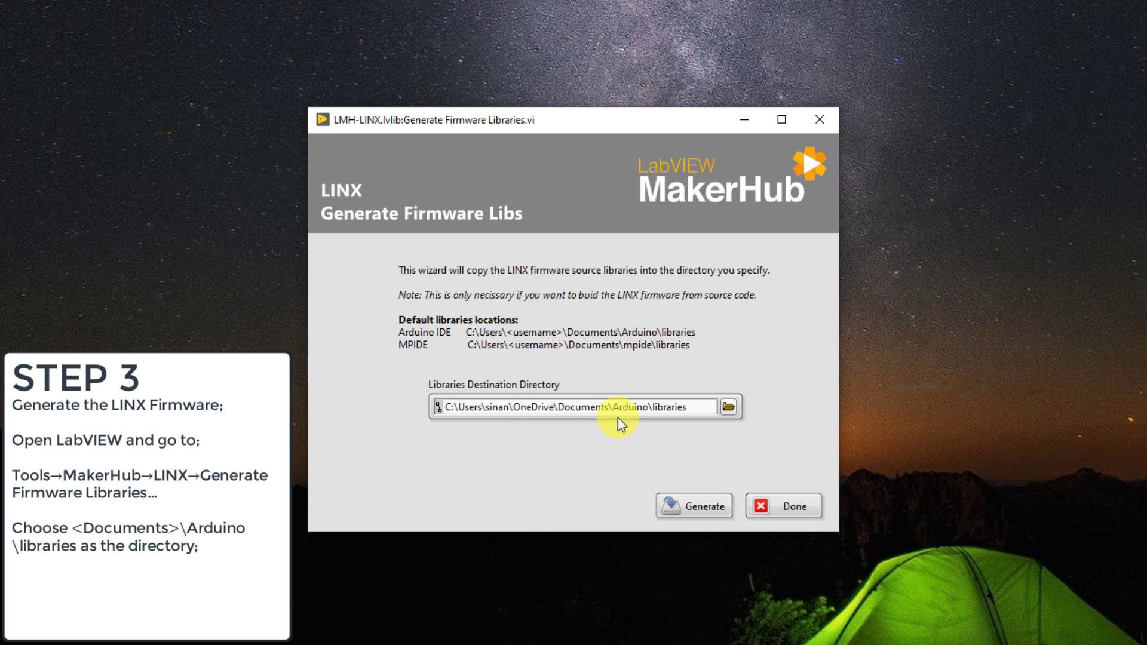
drag(703, 409, 558, 409)
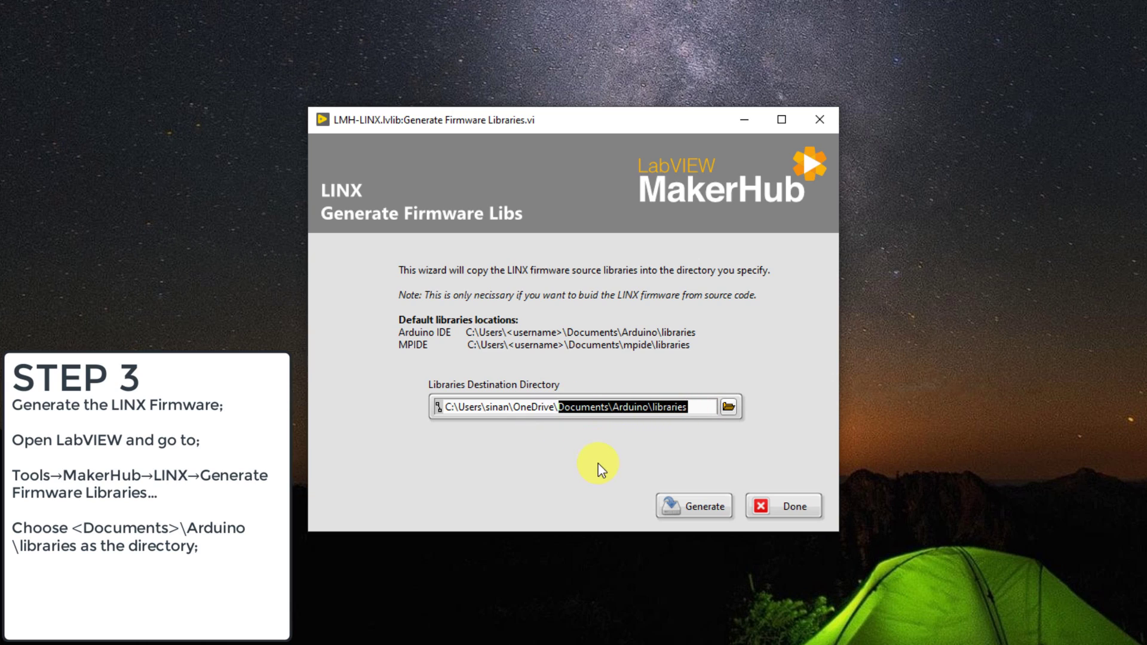
click(691, 507)
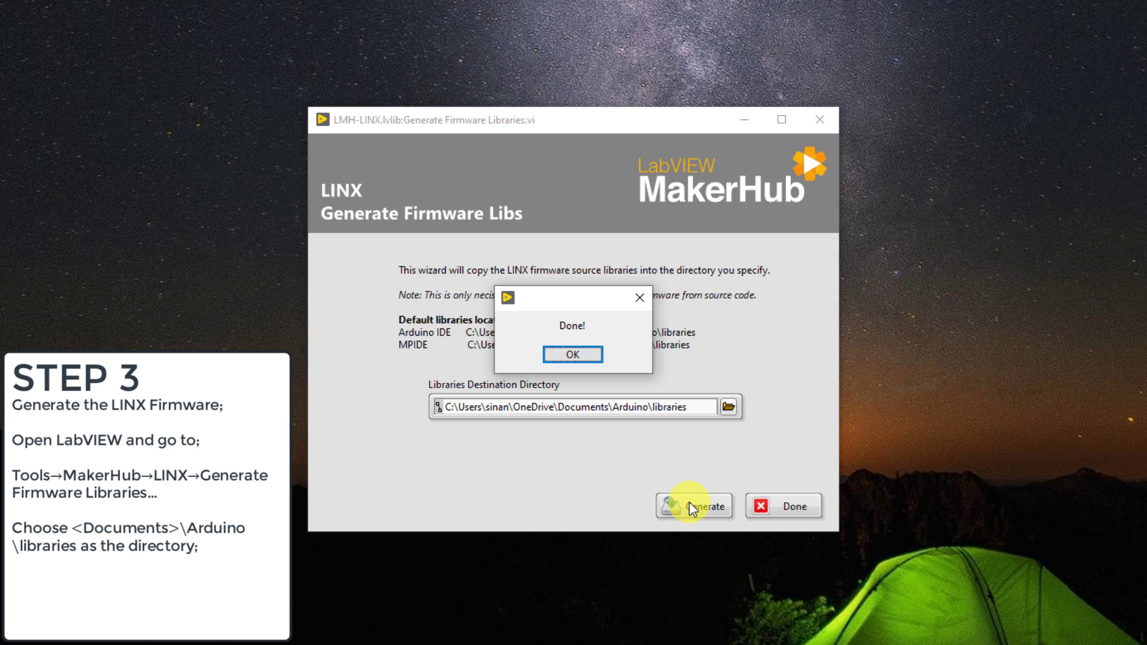
click(596, 358)
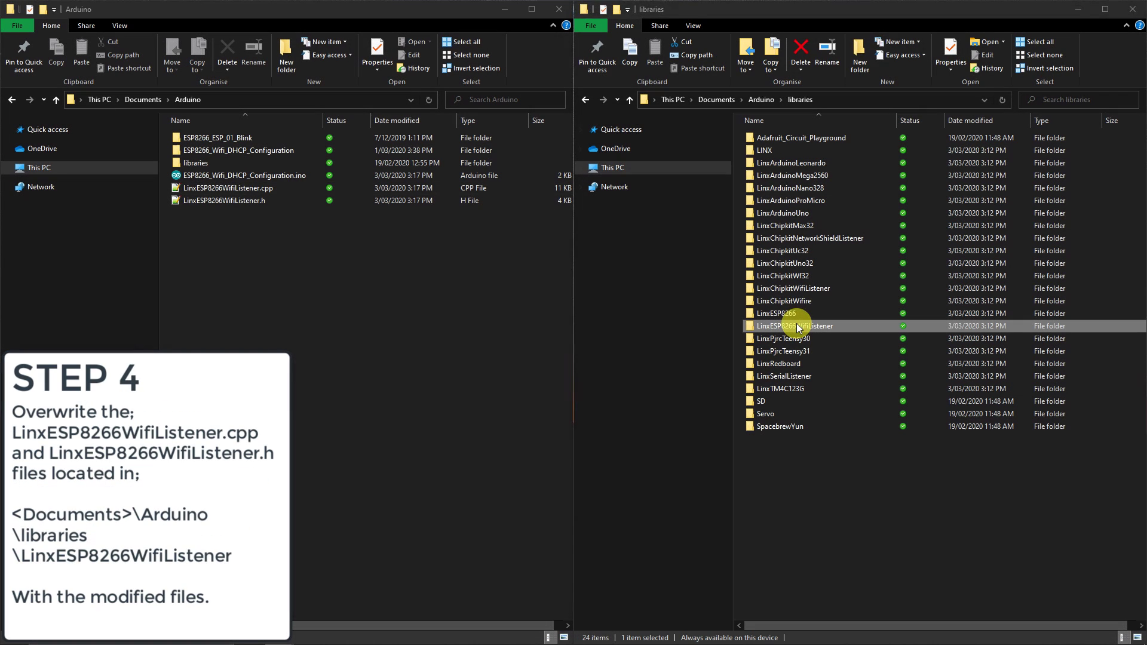
- Open the LinxESP8266WifiListener folder inside Documents\Arduino\libraries
click(800, 328)
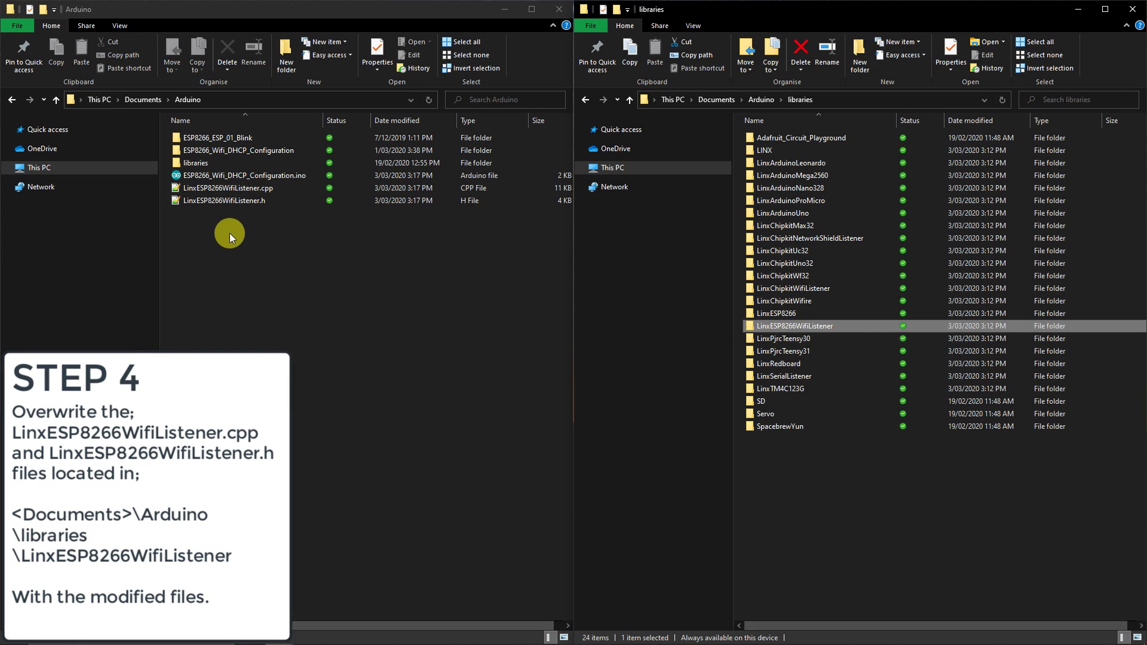
click(227, 189)
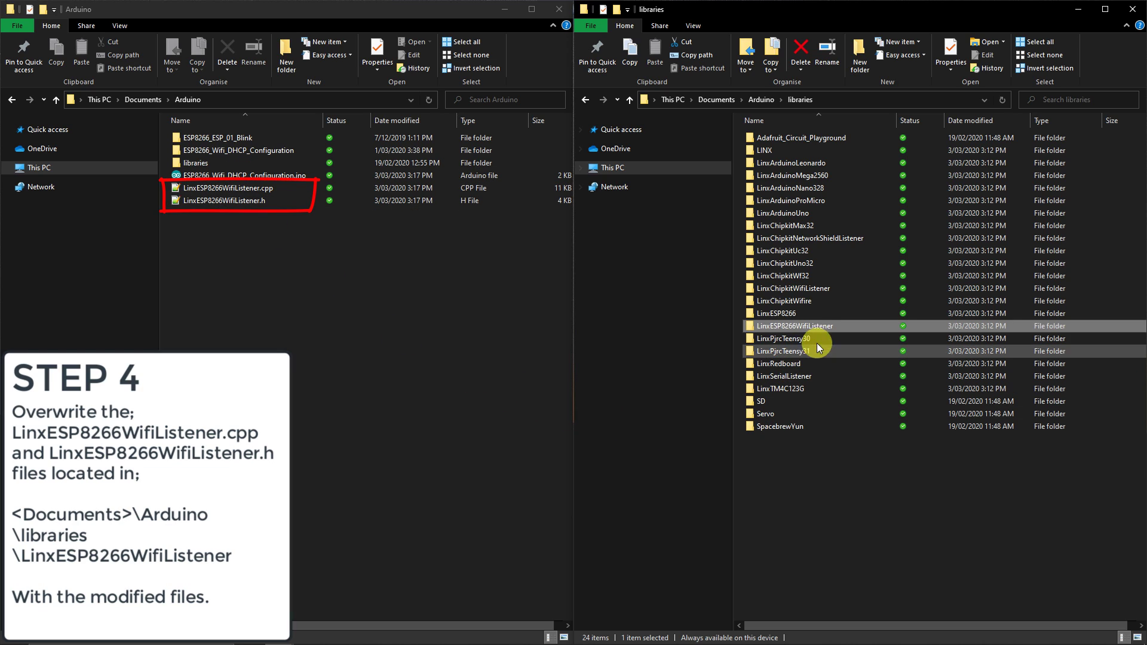
click(758, 329)
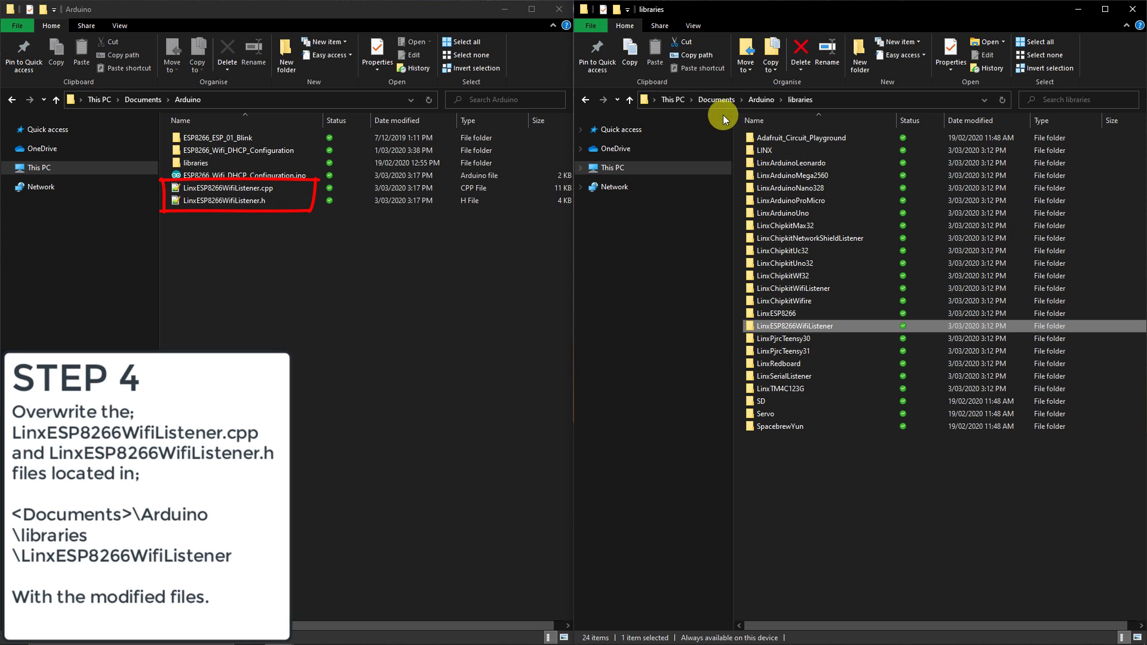
double_click(833, 326)
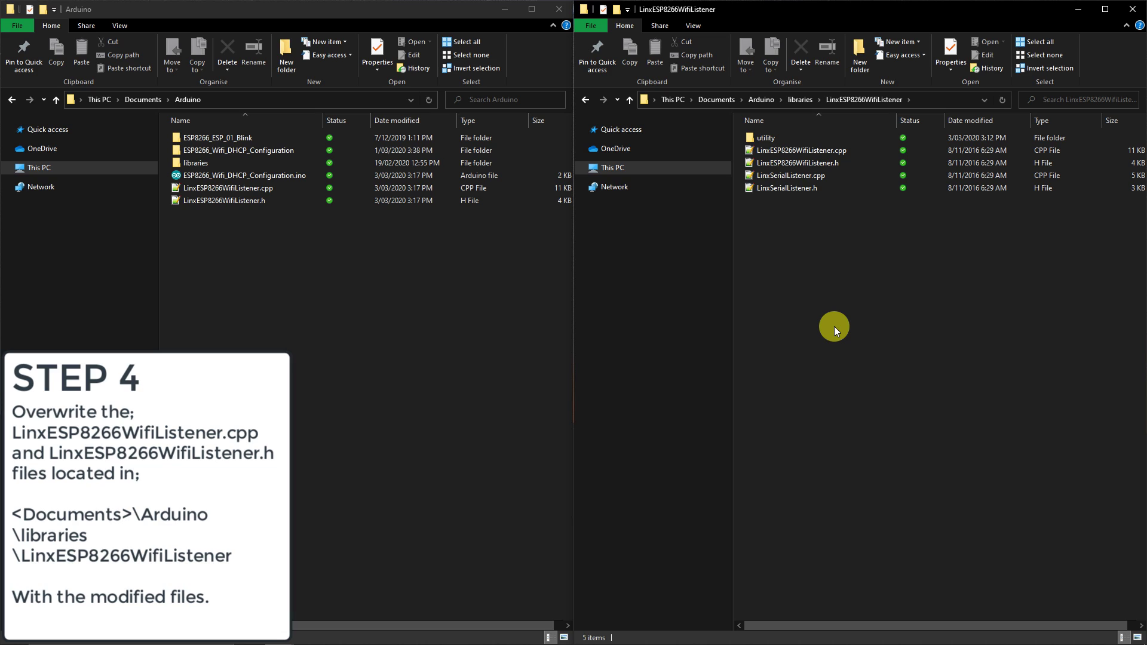
- Copy the modified LinxESP8266WifiListener.cpp and .h into it, replacing the existing files
click(397, 277)
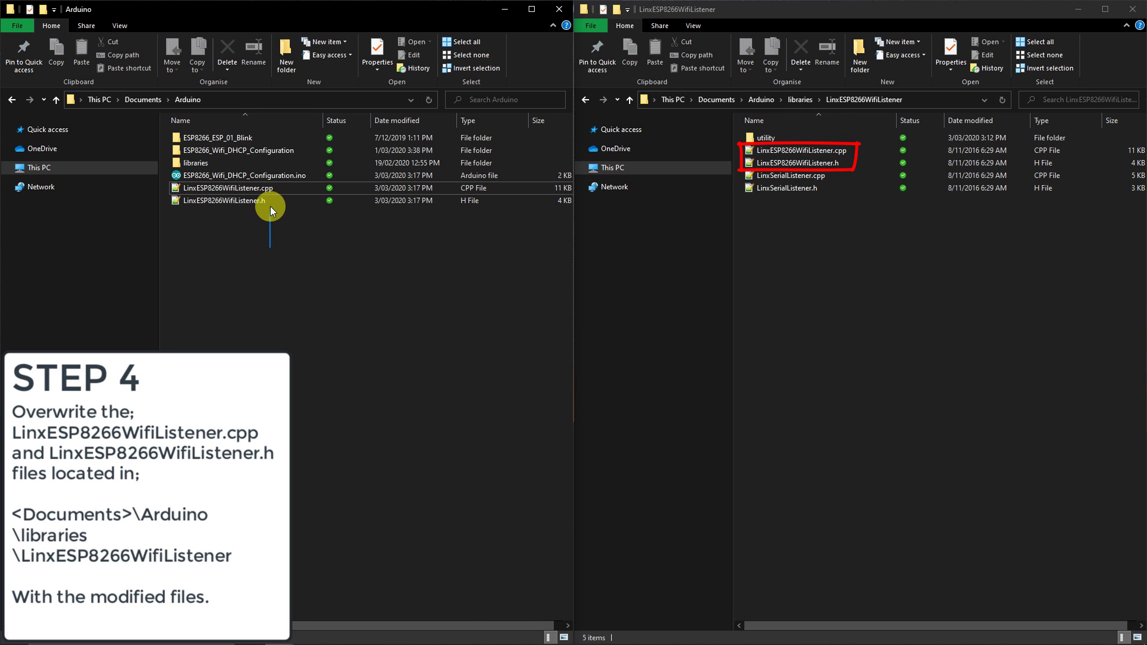
drag(269, 246, 864, 283)
click(583, 238)
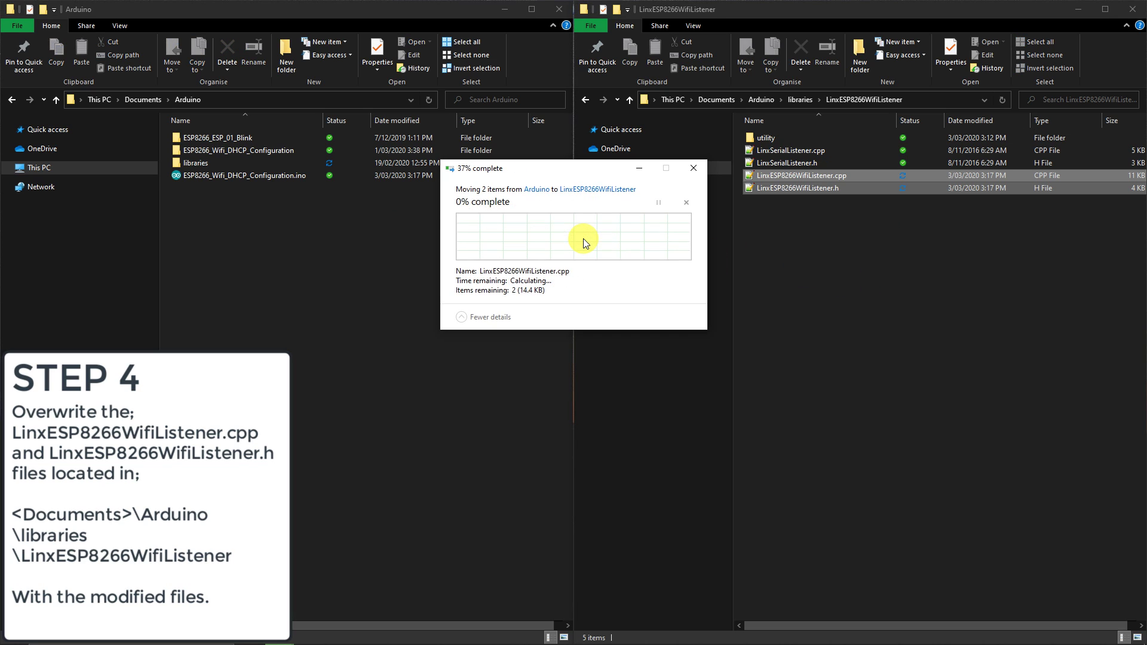
click(529, 252)
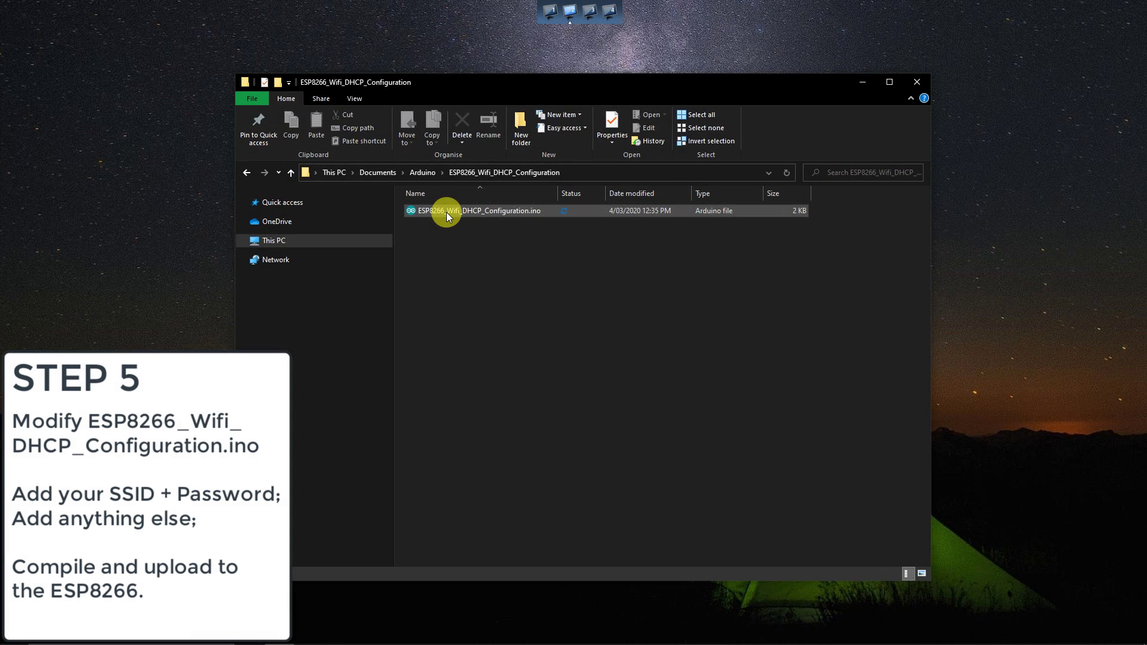
- Open ESP8266_Wifi_DHCP_Configuration.ino, review its SetSsid and SetPassphrase values, and upload it to the board
double_click(446, 212)
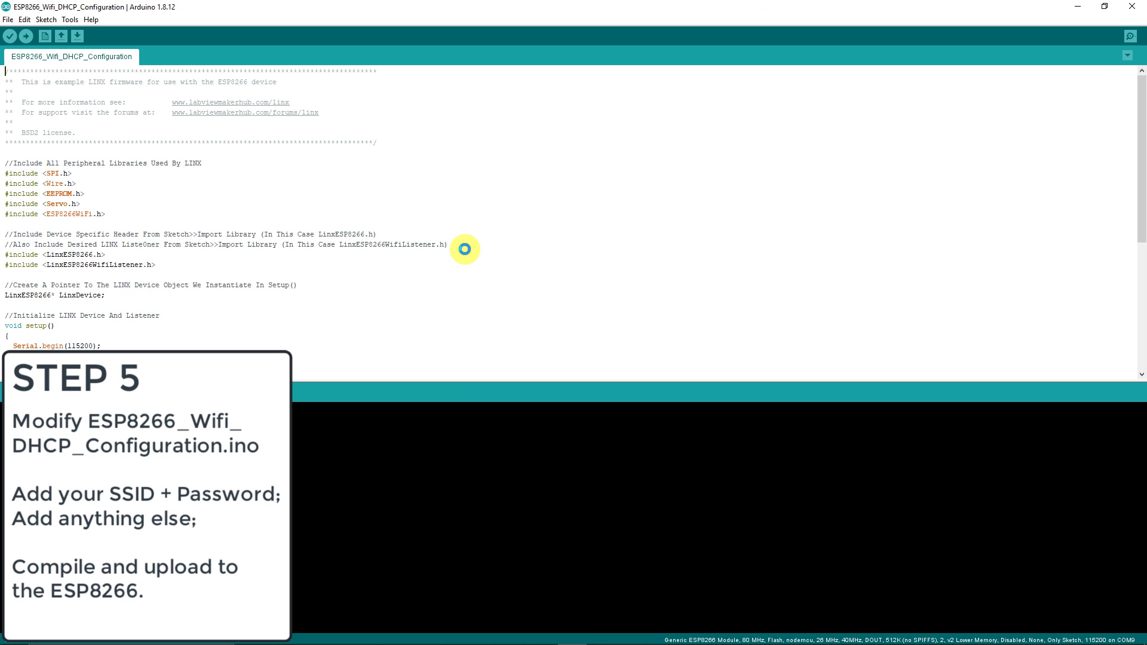
scroll(137, 252, down, 3)
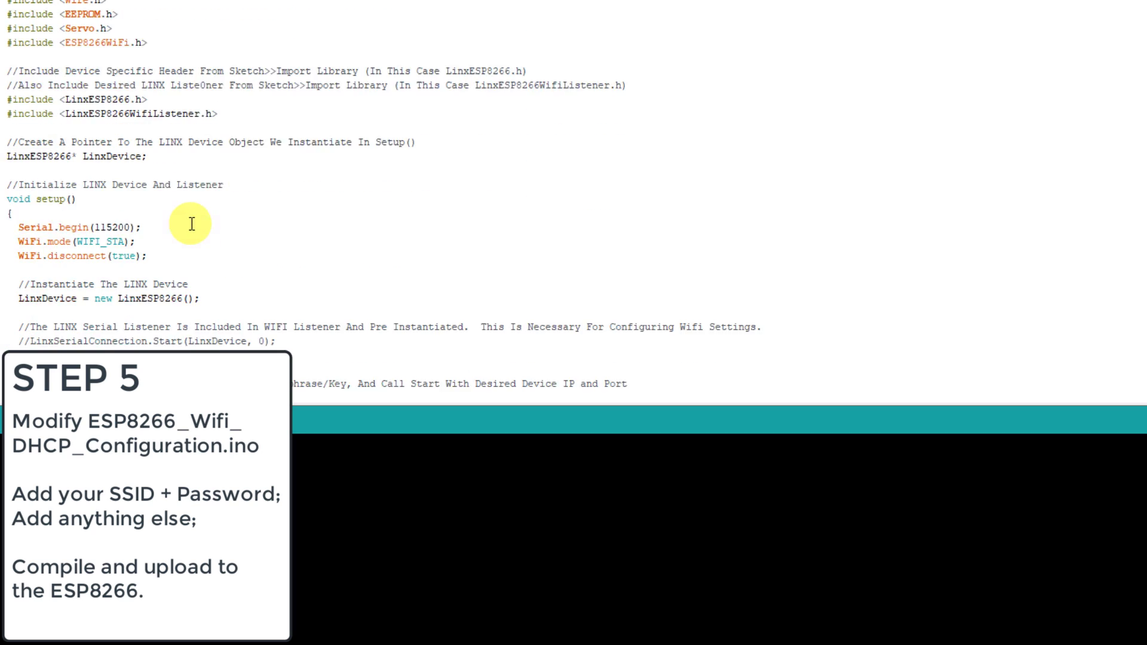
scroll(191, 224, down, 2)
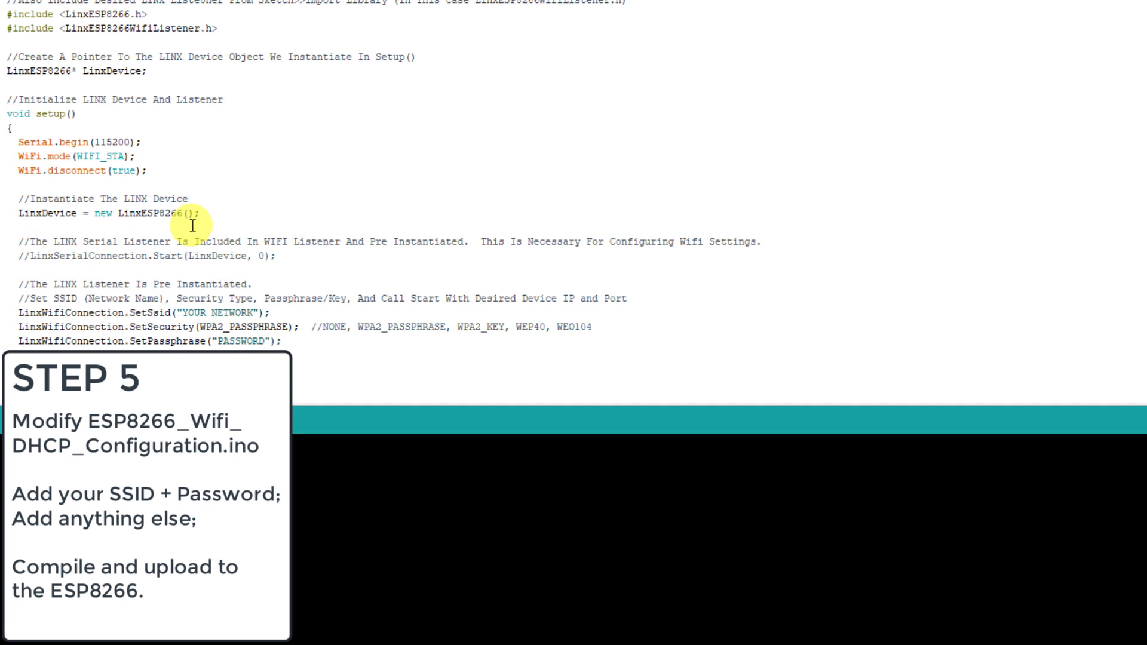
mouse_move(287, 313)
mouse_down()
mouse_move(174, 328)
mouse_move(203, 315)
mouse_up()
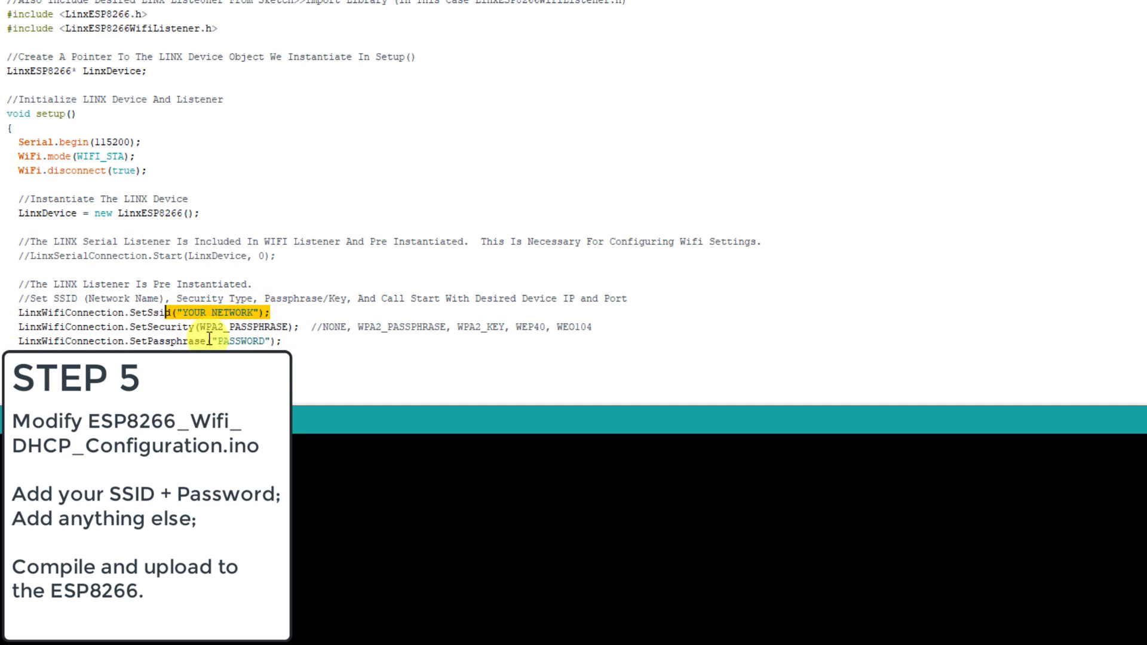
drag(282, 341, 204, 344)
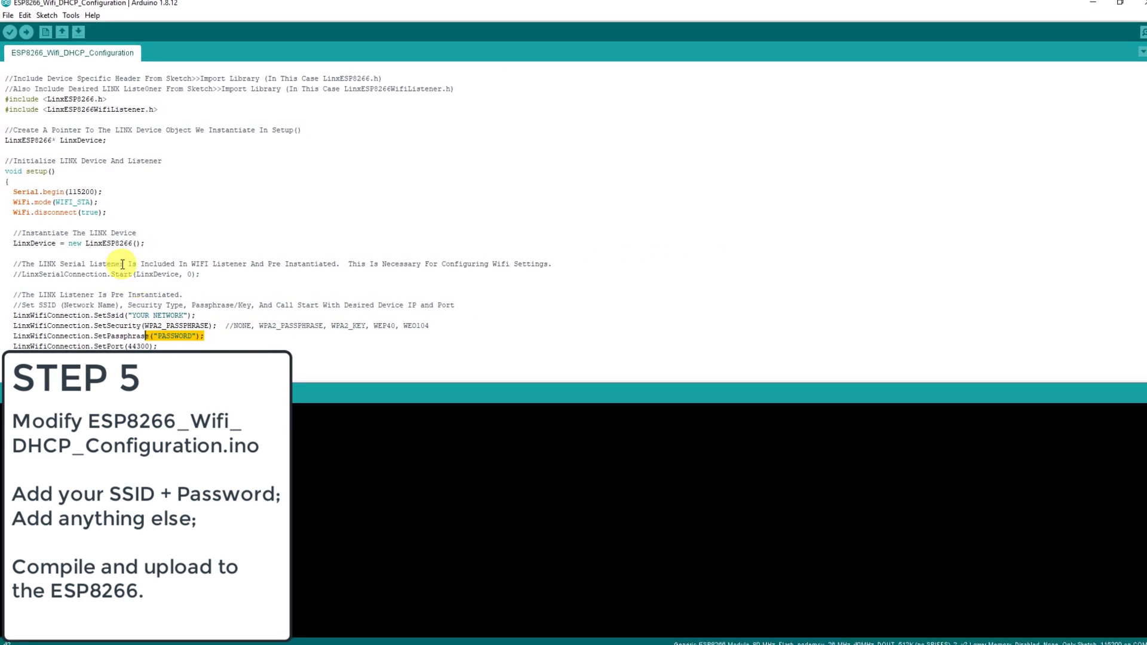
click(24, 36)
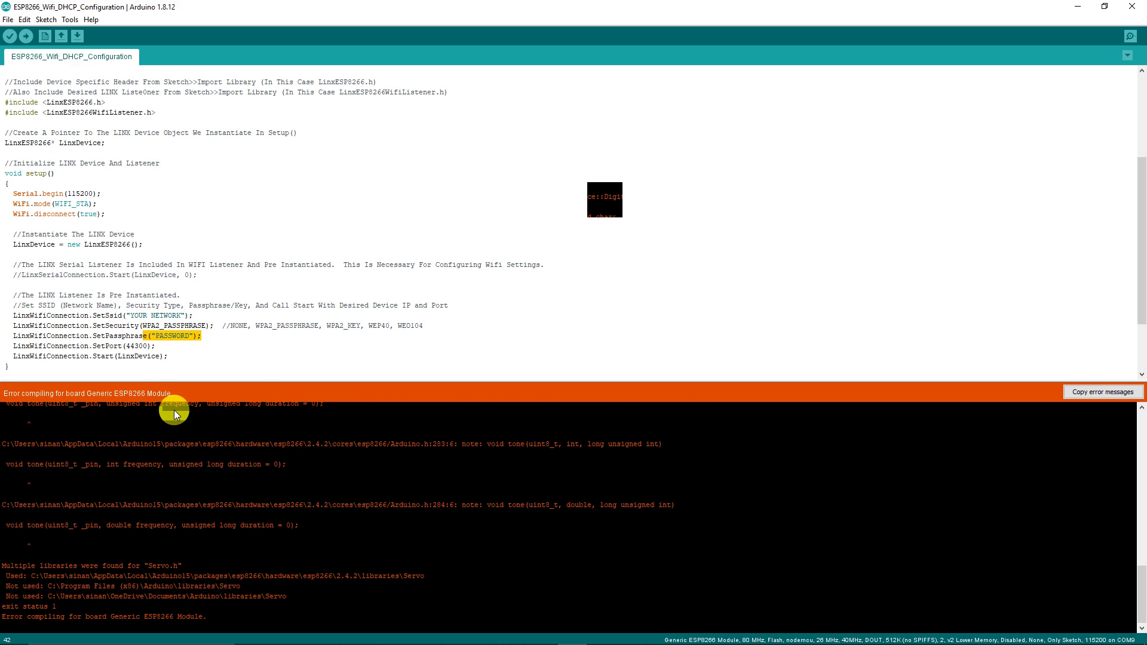
- Enlarge the console and examine the ambiguous tone() error at line 235 in DigitalWriteSquareWave
drag(258, 381, 332, 75)
scroll(208, 289, up, 5)
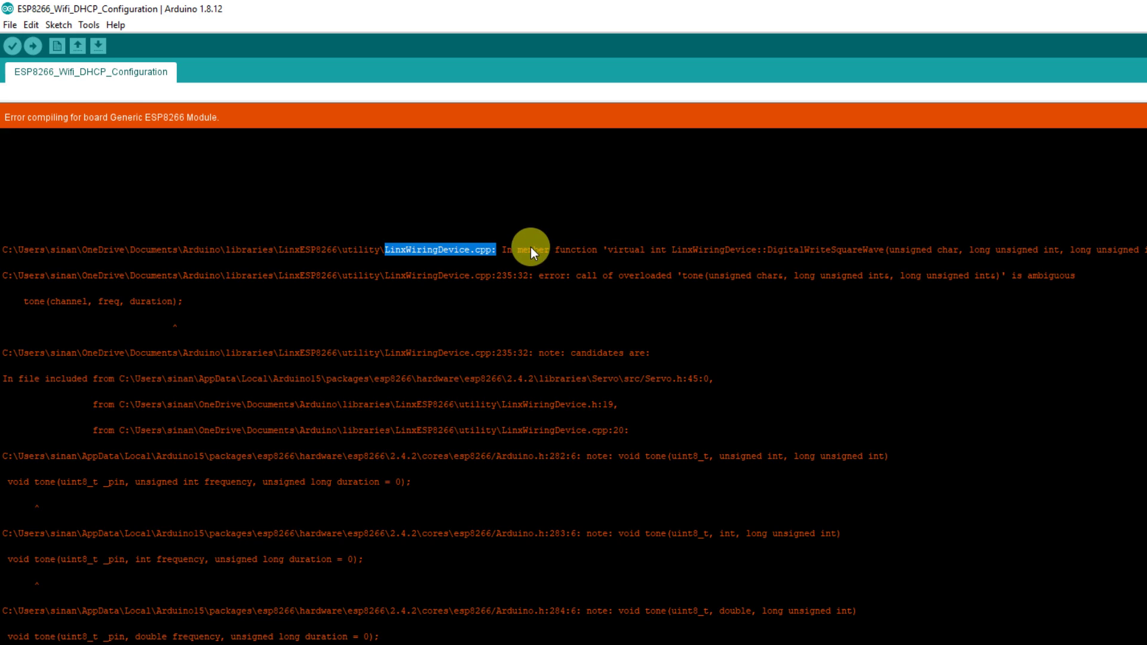
drag(530, 250, 826, 253)
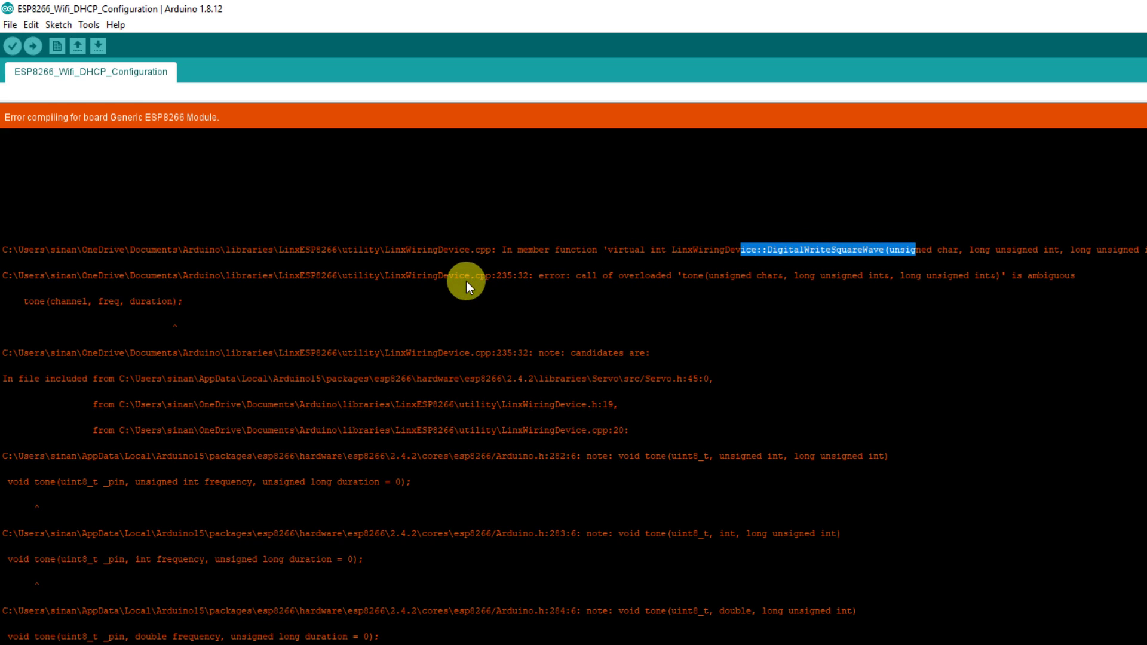
drag(493, 270, 504, 276)
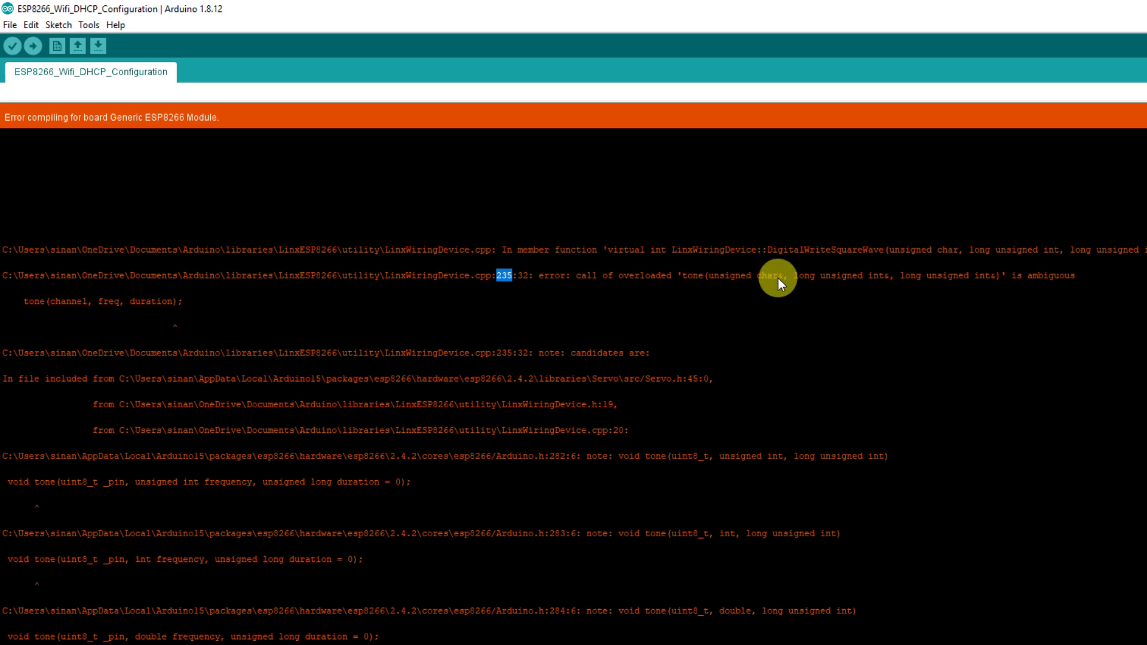
drag(1027, 277, 1079, 275)
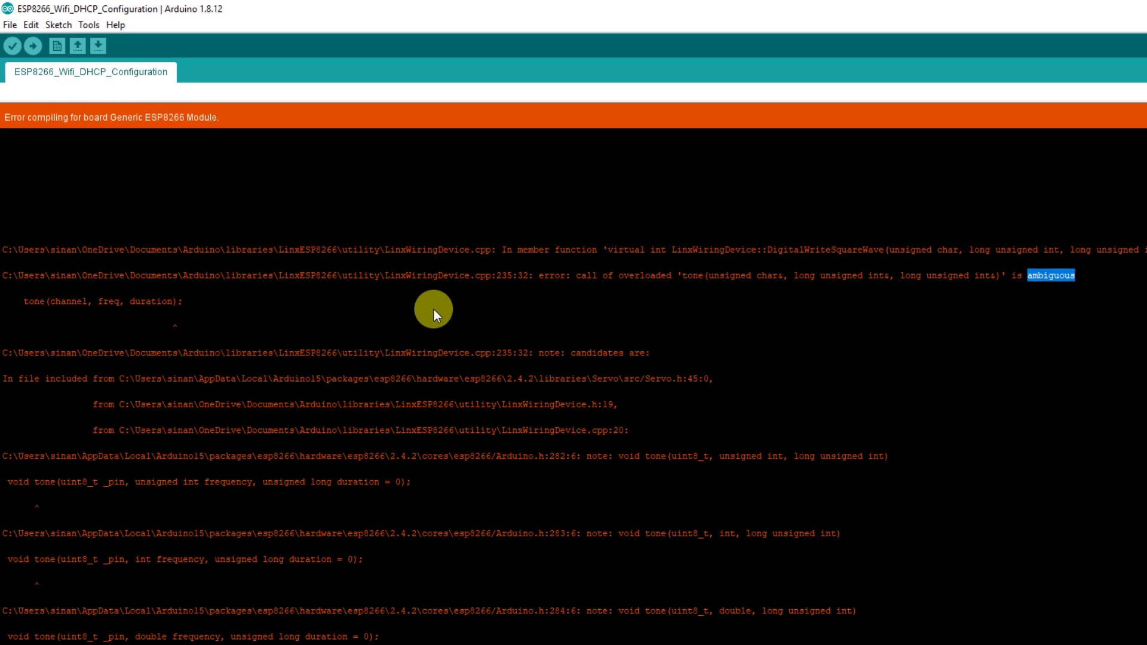
drag(25, 302, 197, 298)
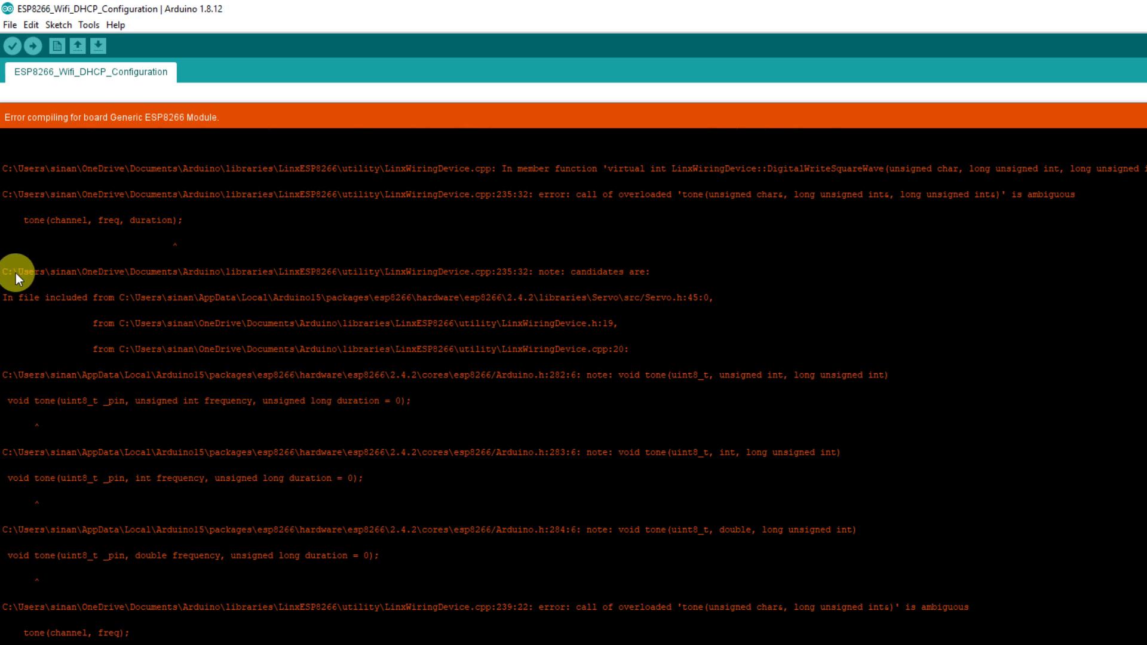
drag(8, 270, 630, 358)
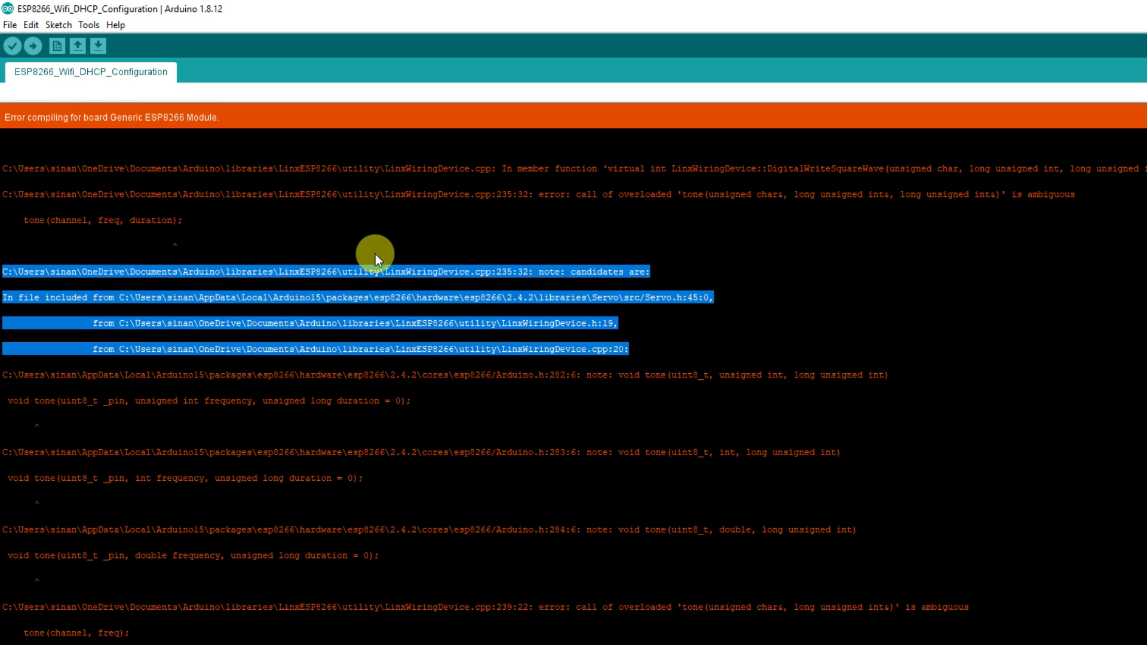
- Select the full LinxWiringDevice.cpp path from the error output and open a file browser
click(483, 172)
drag(479, 172, 14, 175)
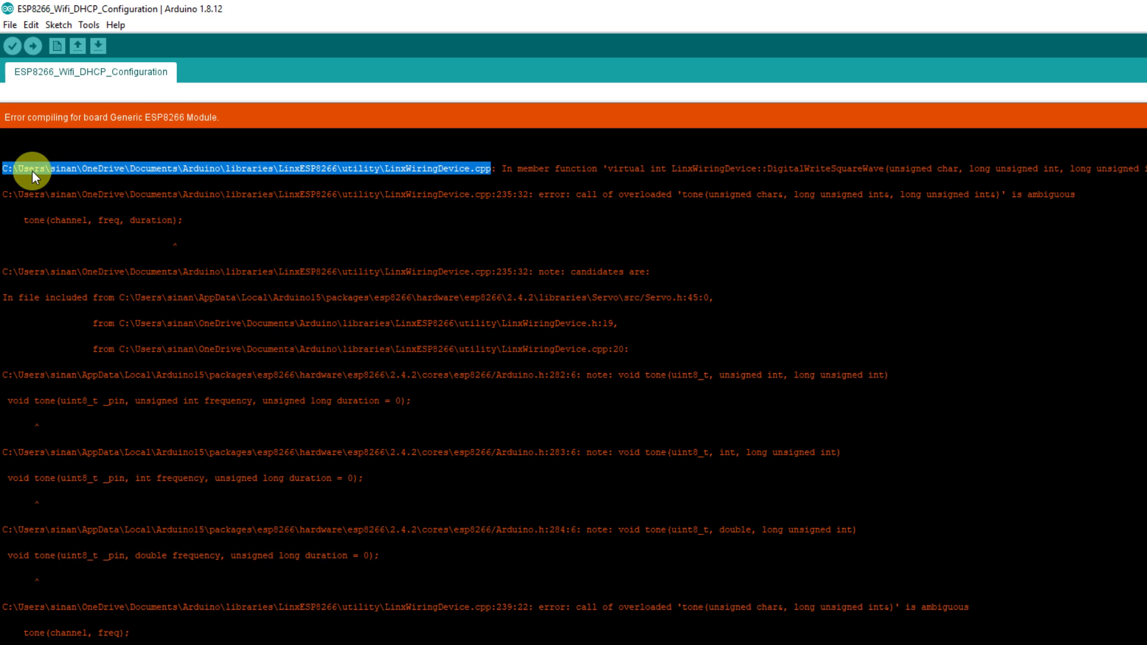
key(ctrl+k)
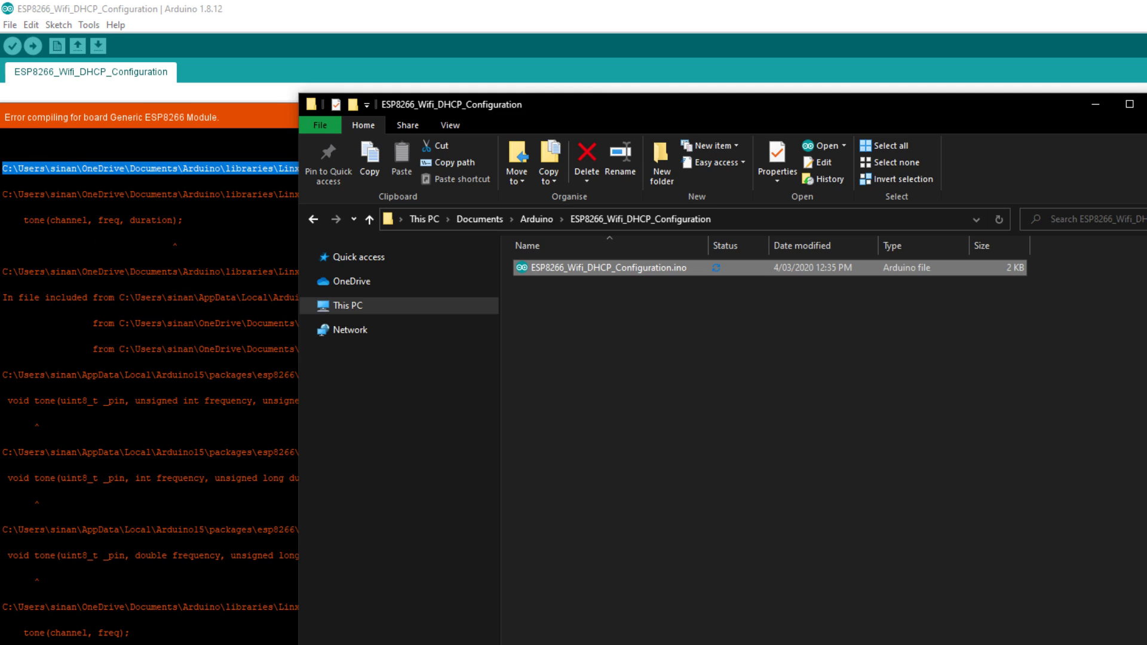
- Open LinxWiringDevice.cpp from the pasted path in Notepad++ and maximize the editor
click(790, 222)
text(C:\Users\sinan\OneDrive\Documents\Arduino\libraries\LinxESP8266\utility\LinxWiringDevice.cpp)
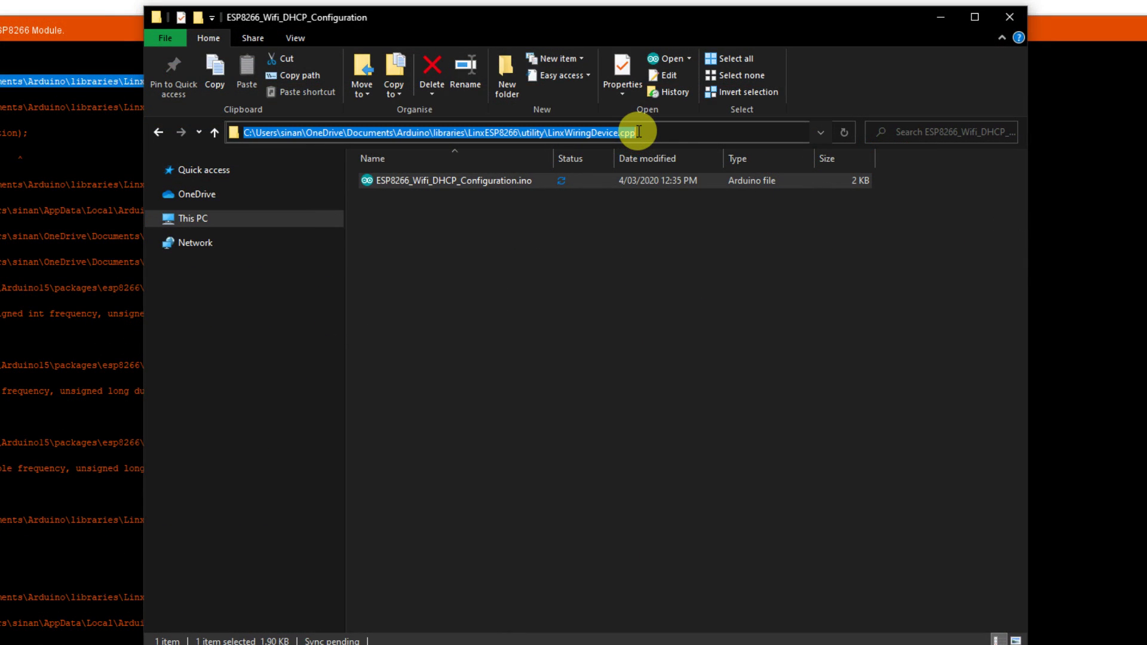
key(Return)
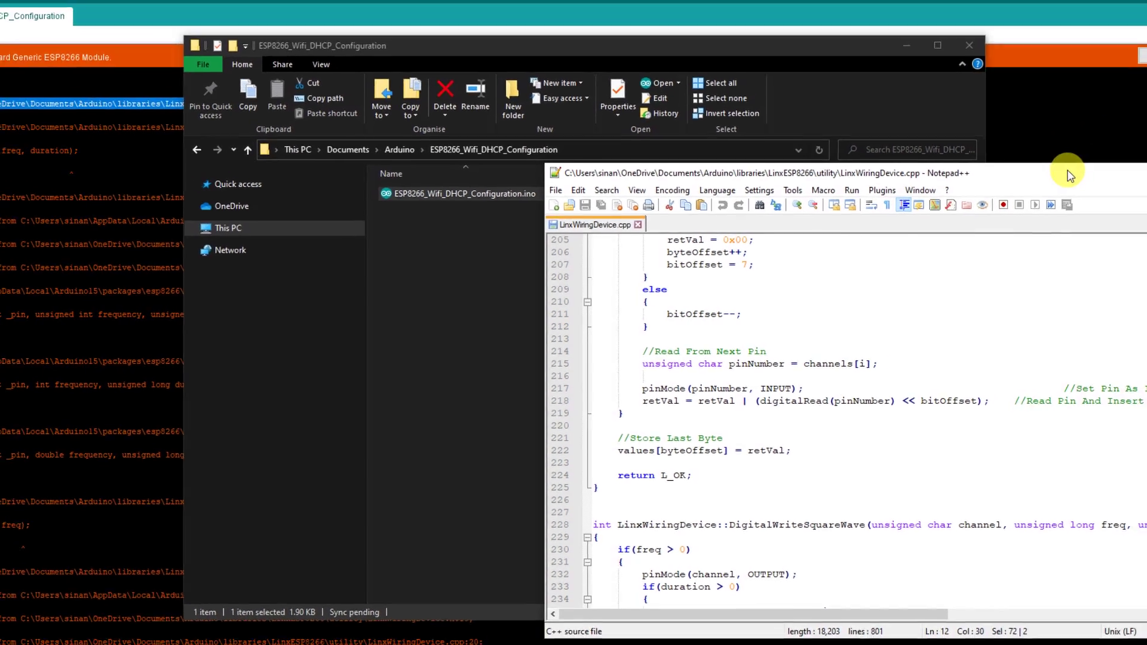
drag(1063, 173, 827, 215)
click(836, 220)
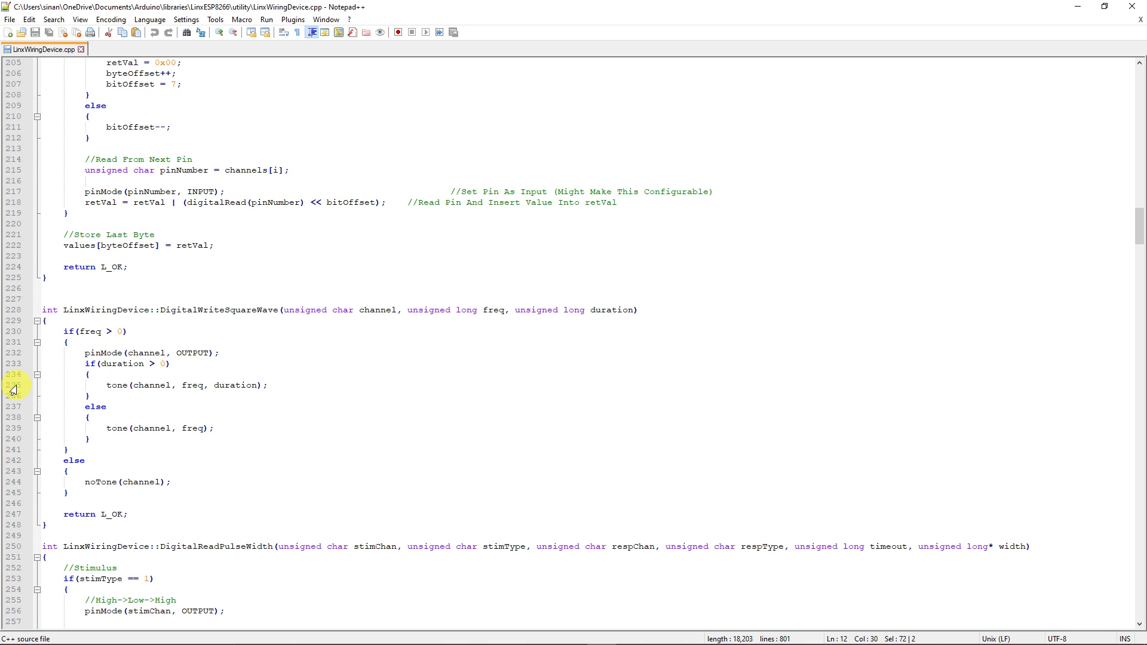
- Comment out the tone() calls on lines 235 and 239 with //
drag(97, 385, 287, 386)
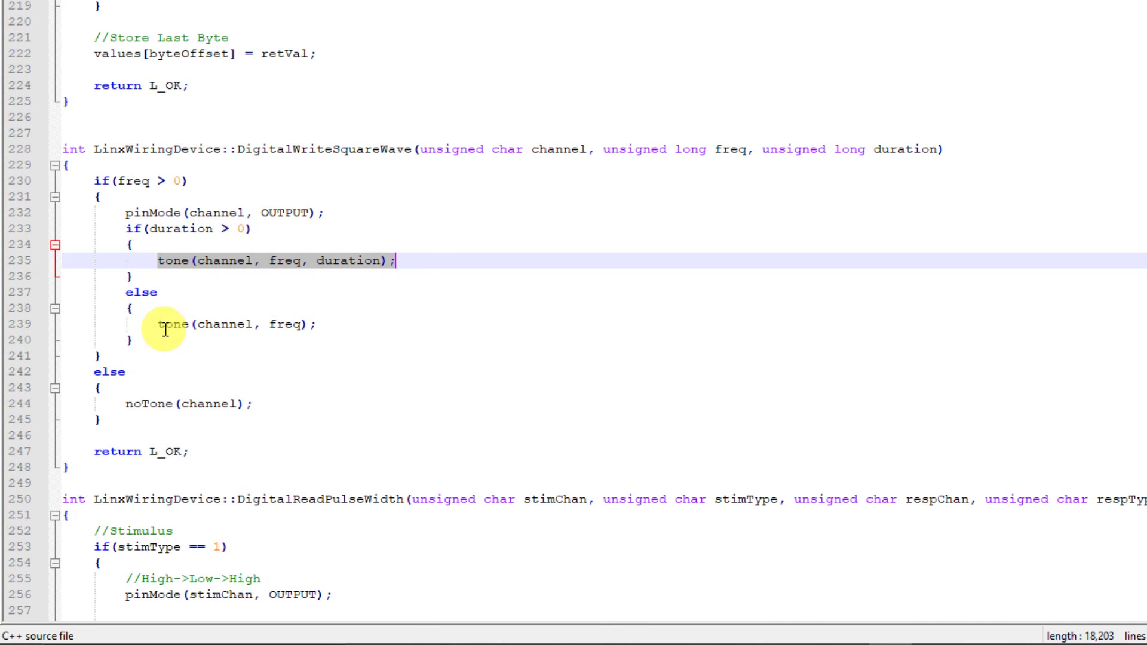
drag(158, 323, 318, 324)
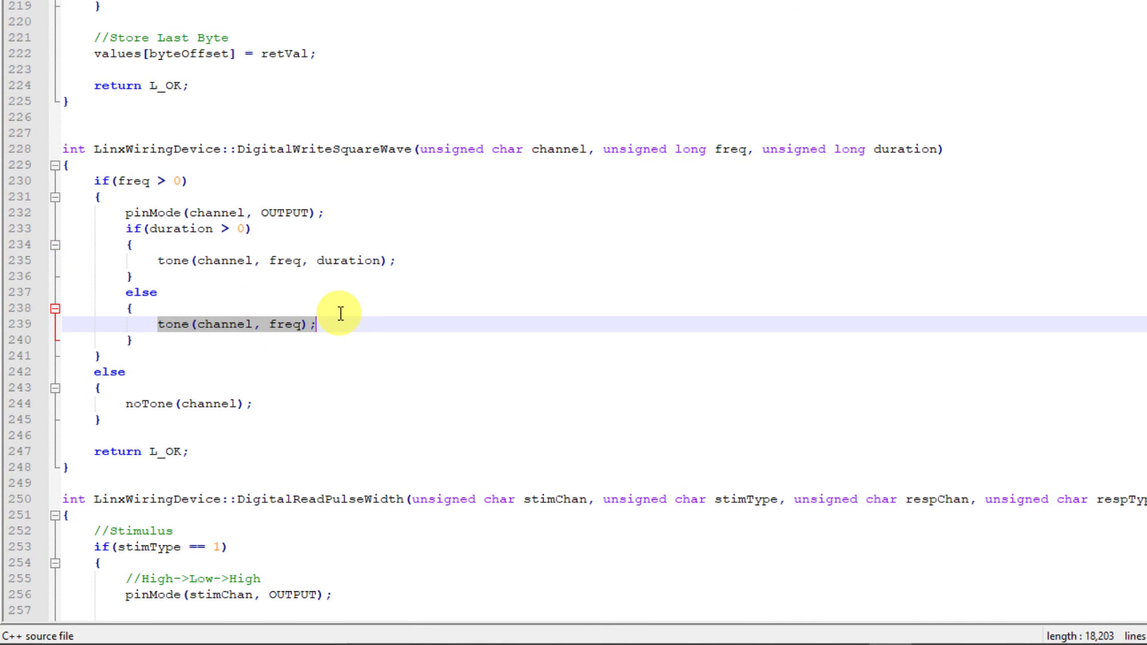
drag(239, 148, 416, 149)
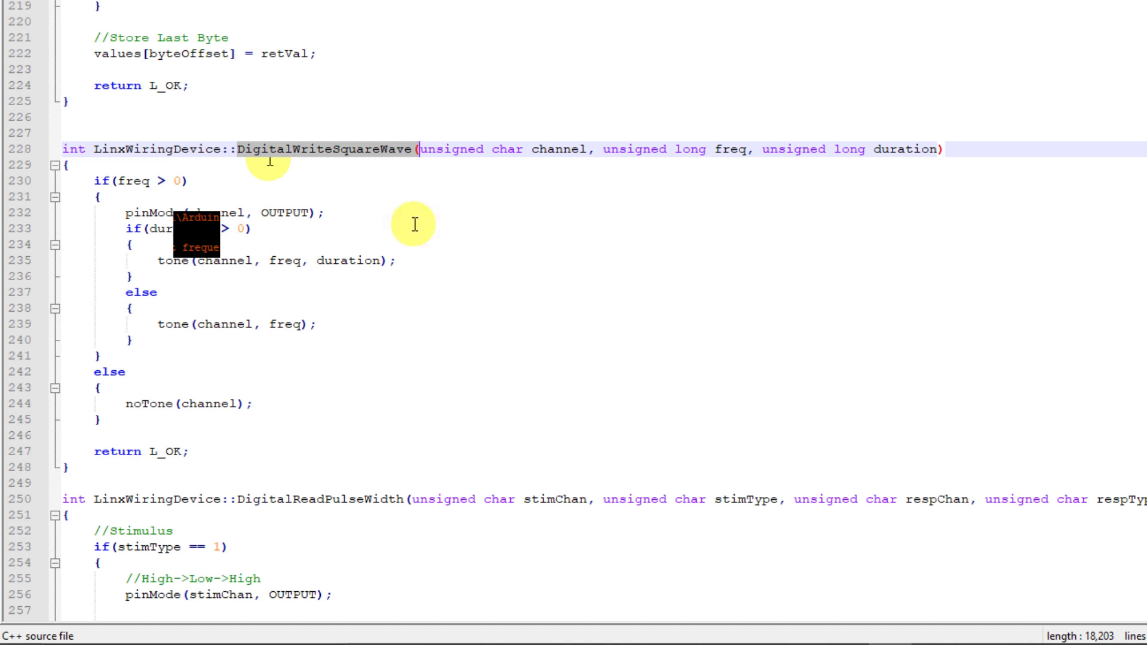
click(158, 261)
text(//)
key(Down)
key(Down)
key(Down)
key(Down)
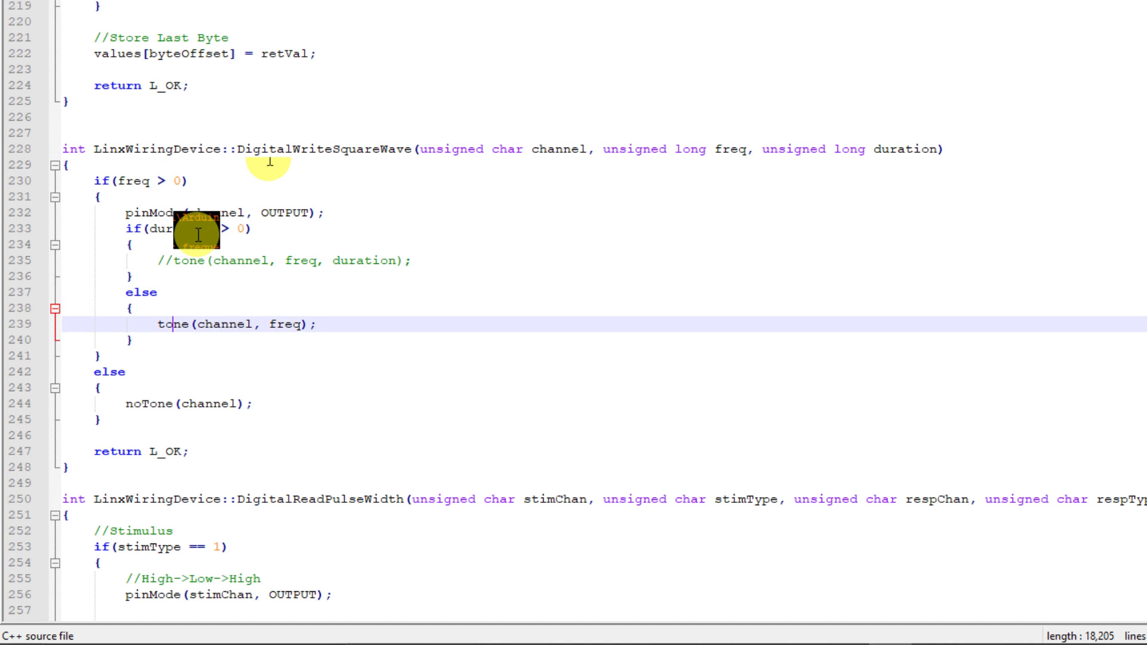
text(//)
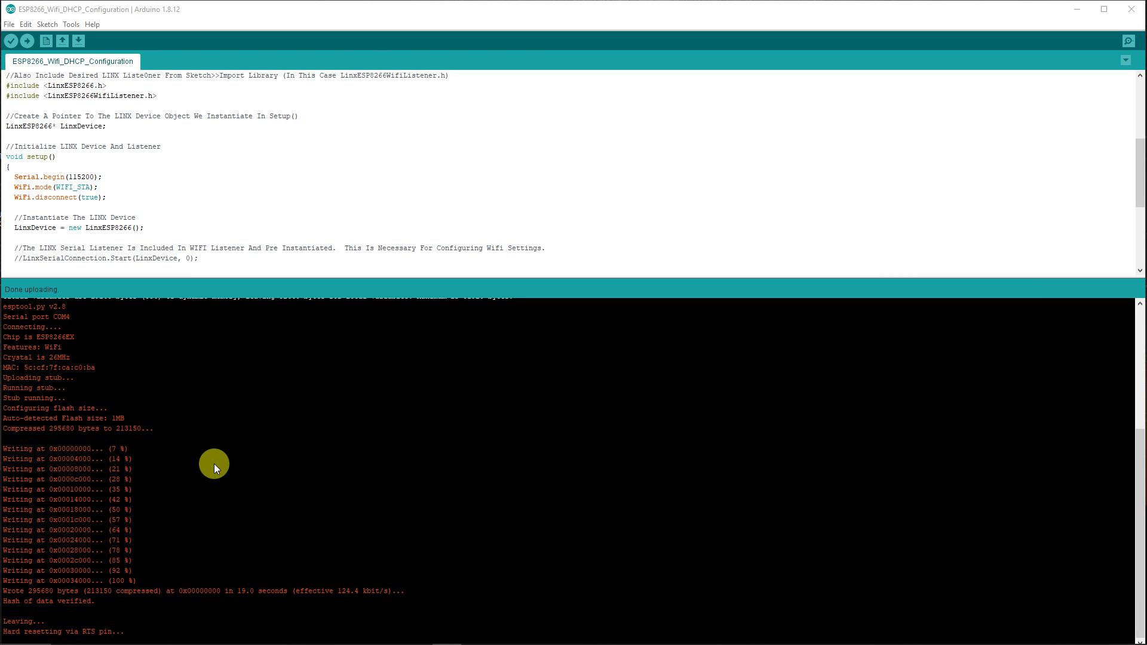
- Open the Serial Monitor to read the board's IP address 10.1.1.194 and port 44300
click(1128, 41)
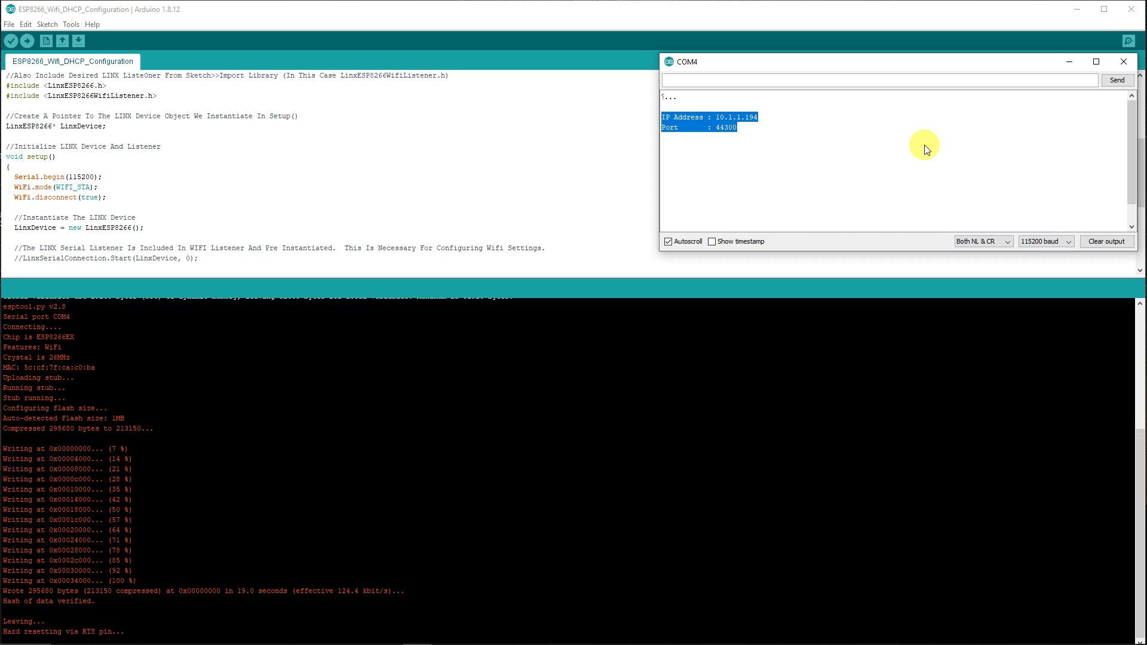
- Search NI Example Finder for 'linx' and open LINX - Blink (Simple) (TCP).vi
click(434, 185)
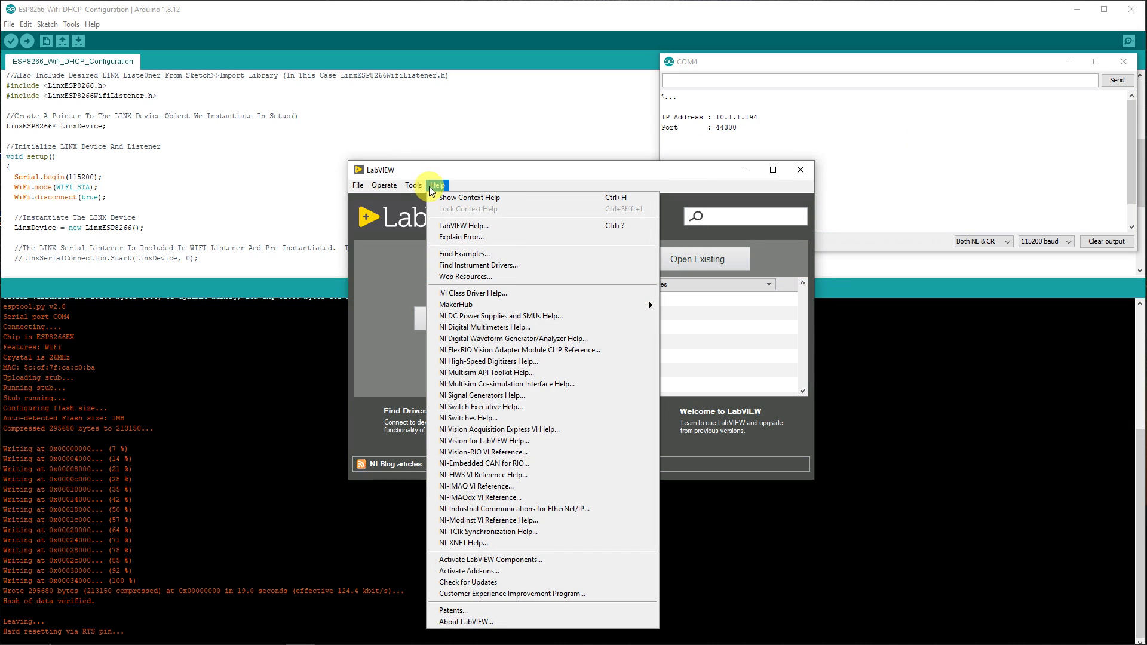
click(559, 255)
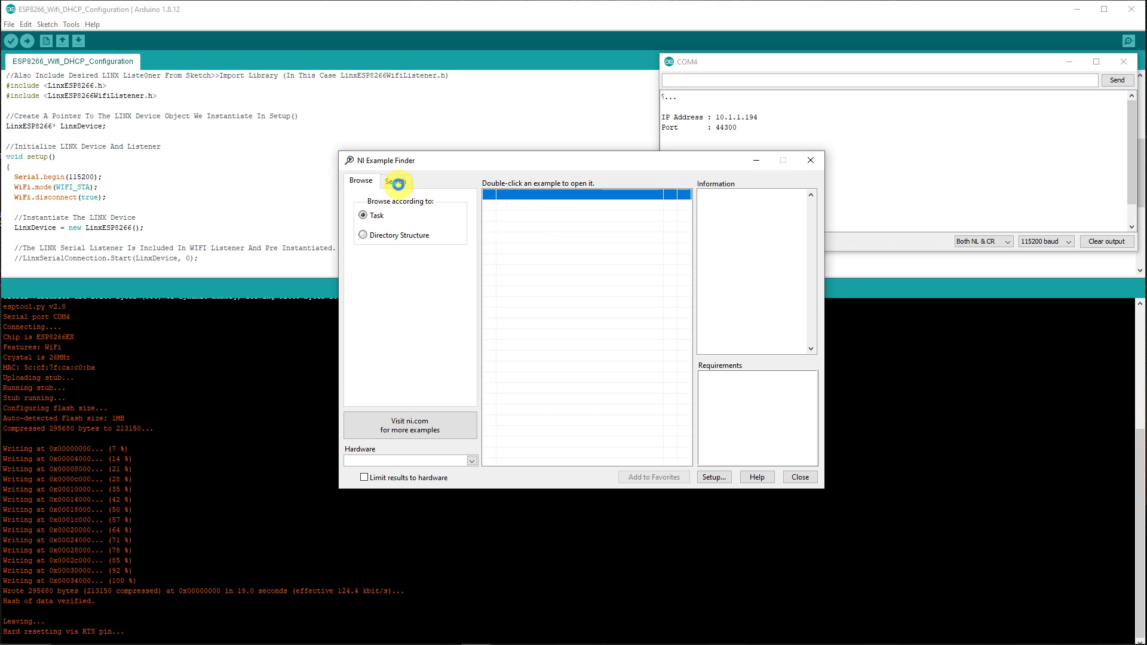
click(396, 181)
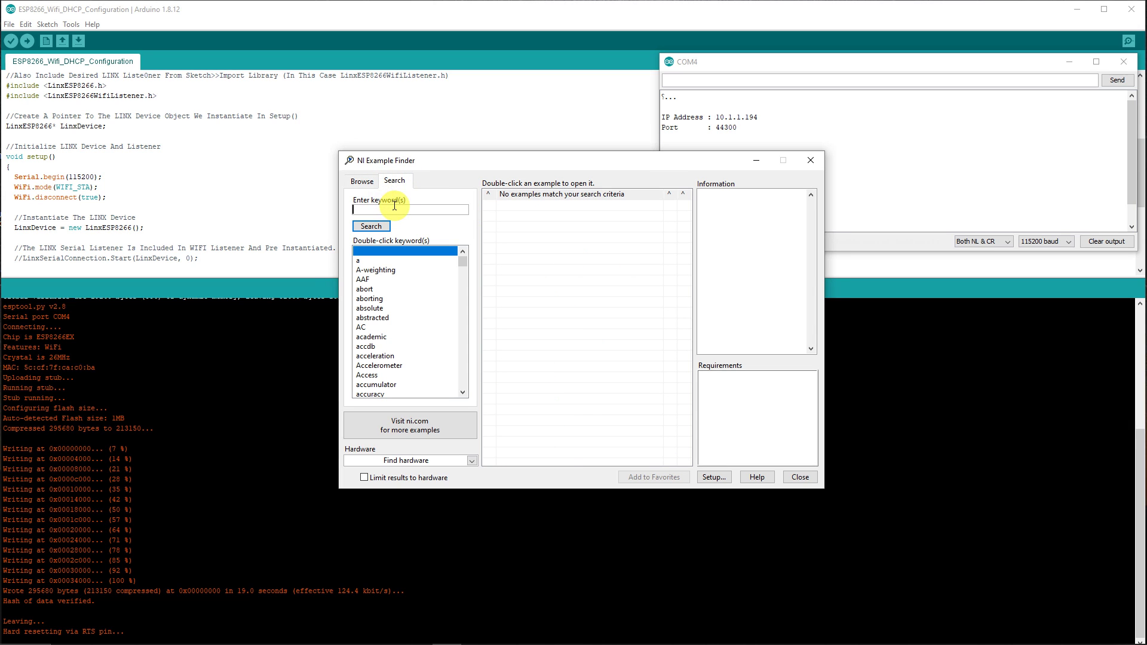
text(linx)
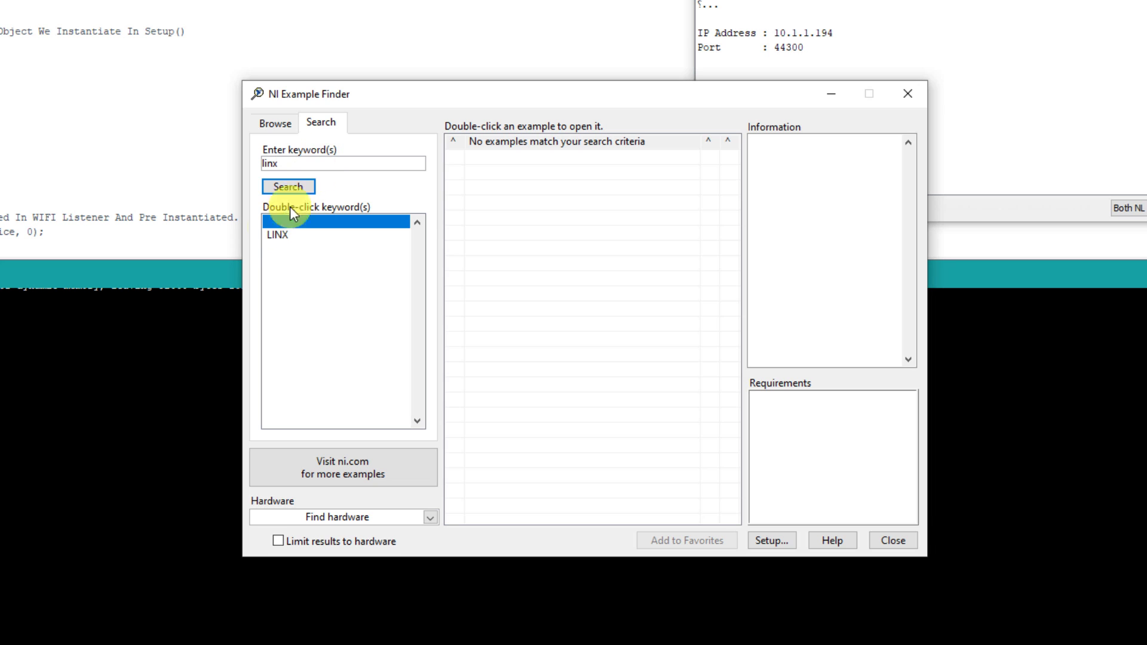
double_click(277, 235)
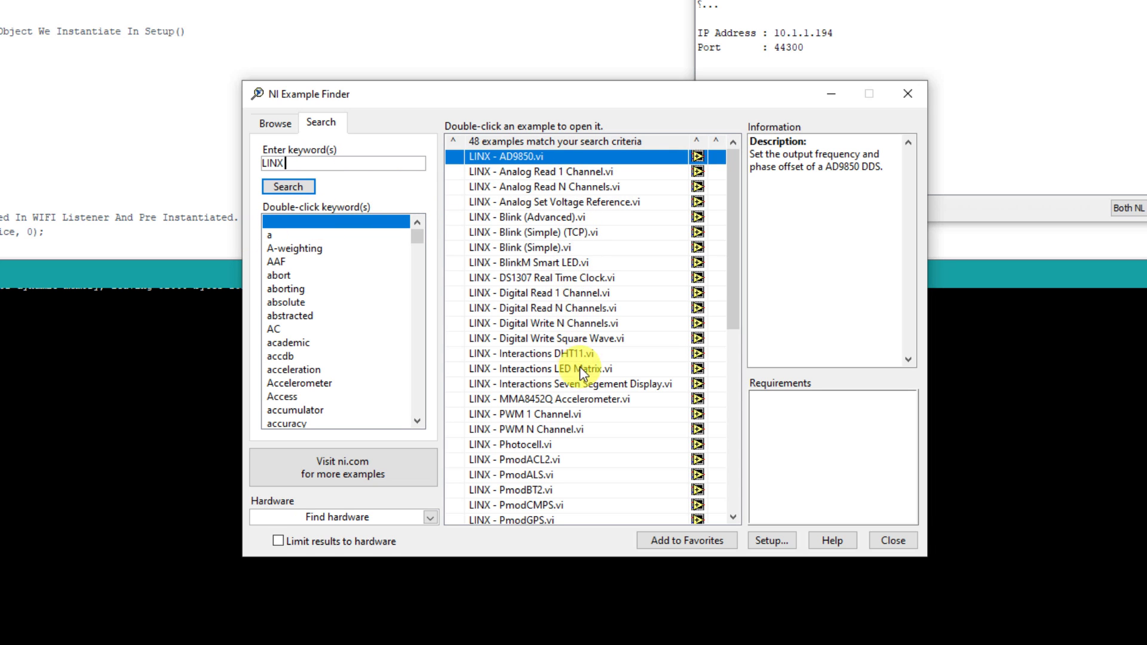
click(561, 231)
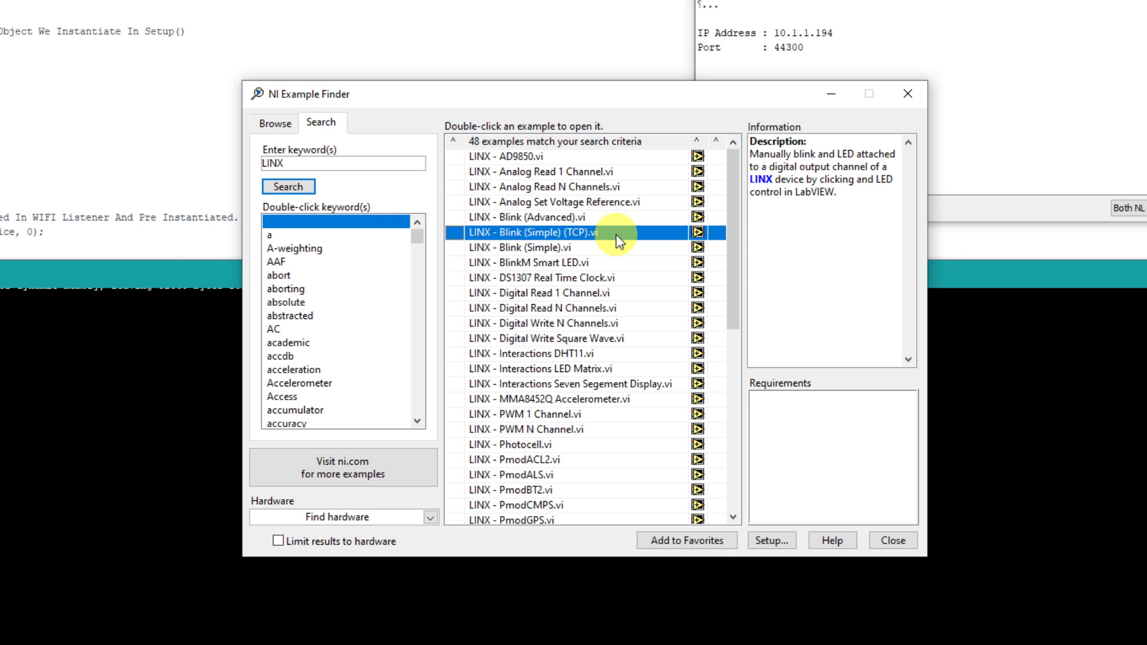
double_click(615, 234)
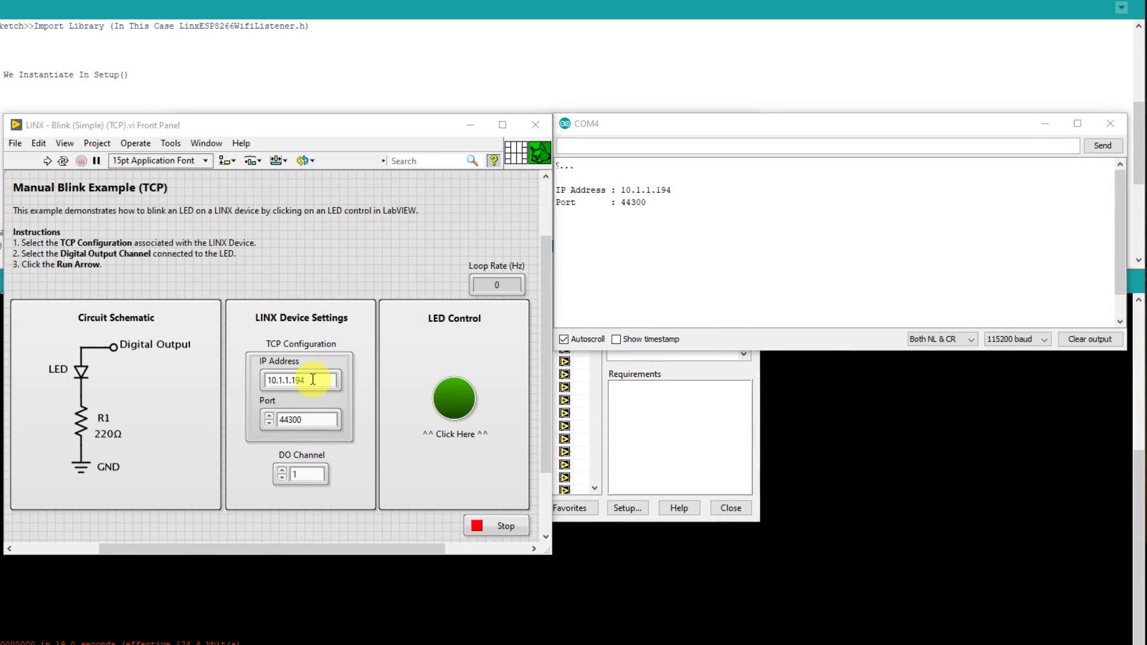
drag(265, 380, 371, 376)
click(634, 216)
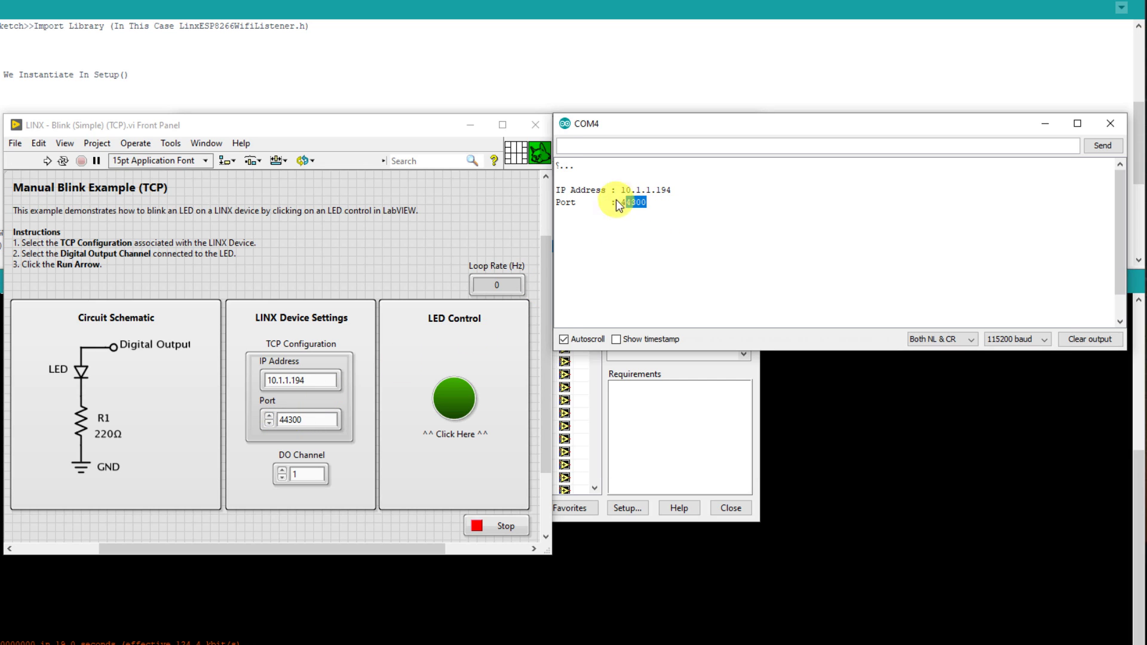
drag(617, 202, 556, 189)
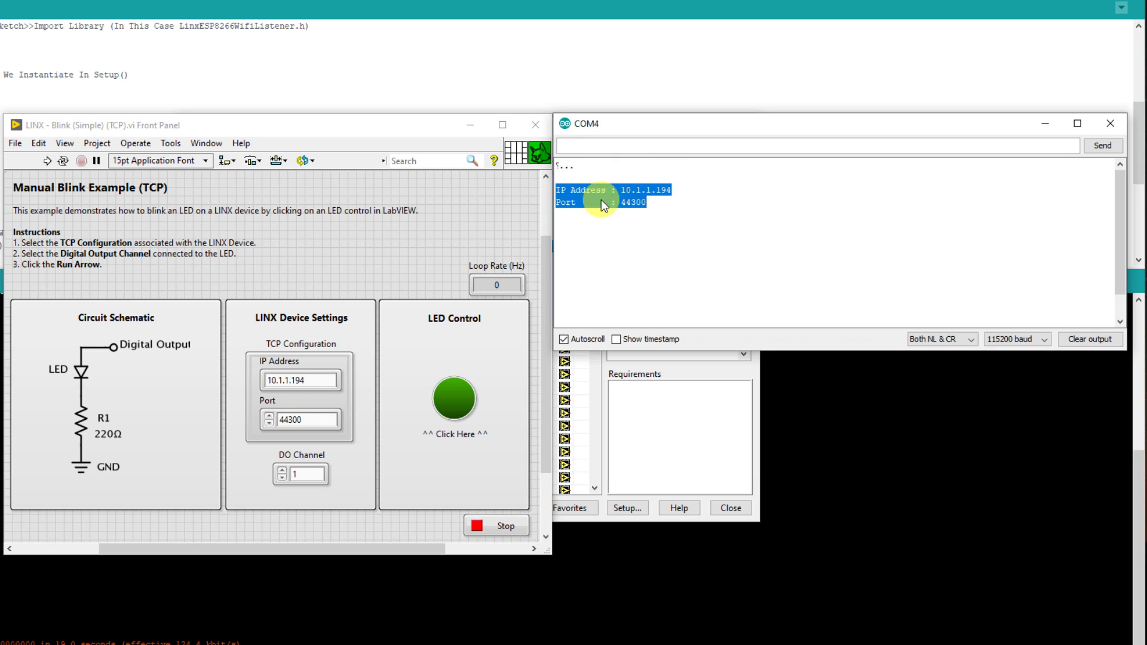
click(665, 200)
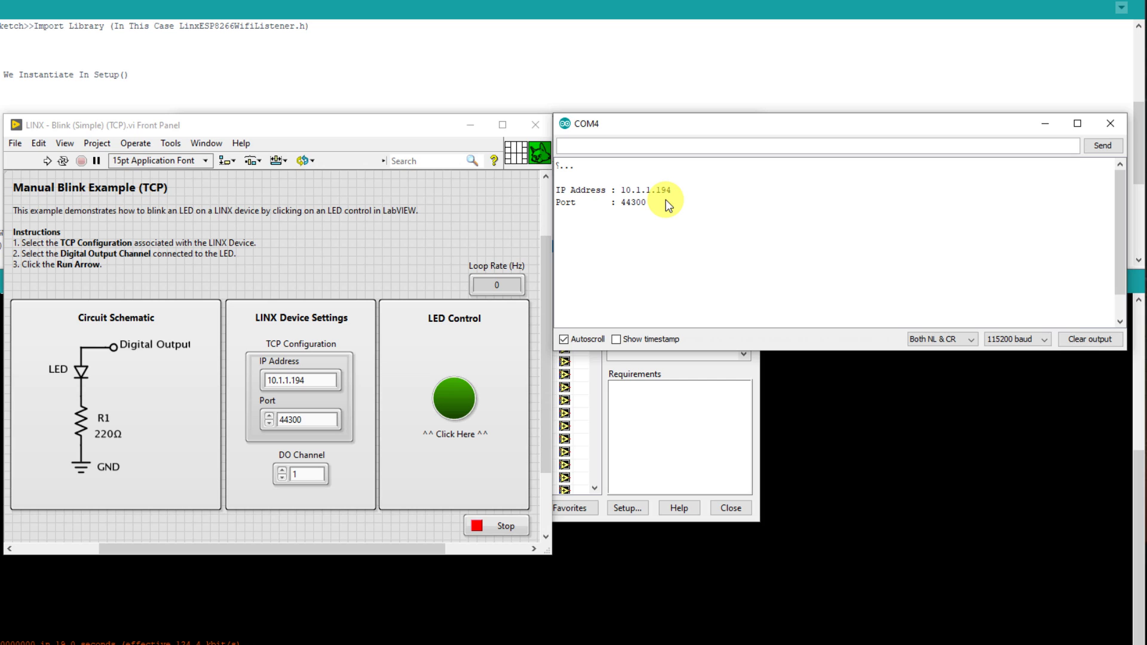
click(311, 472)
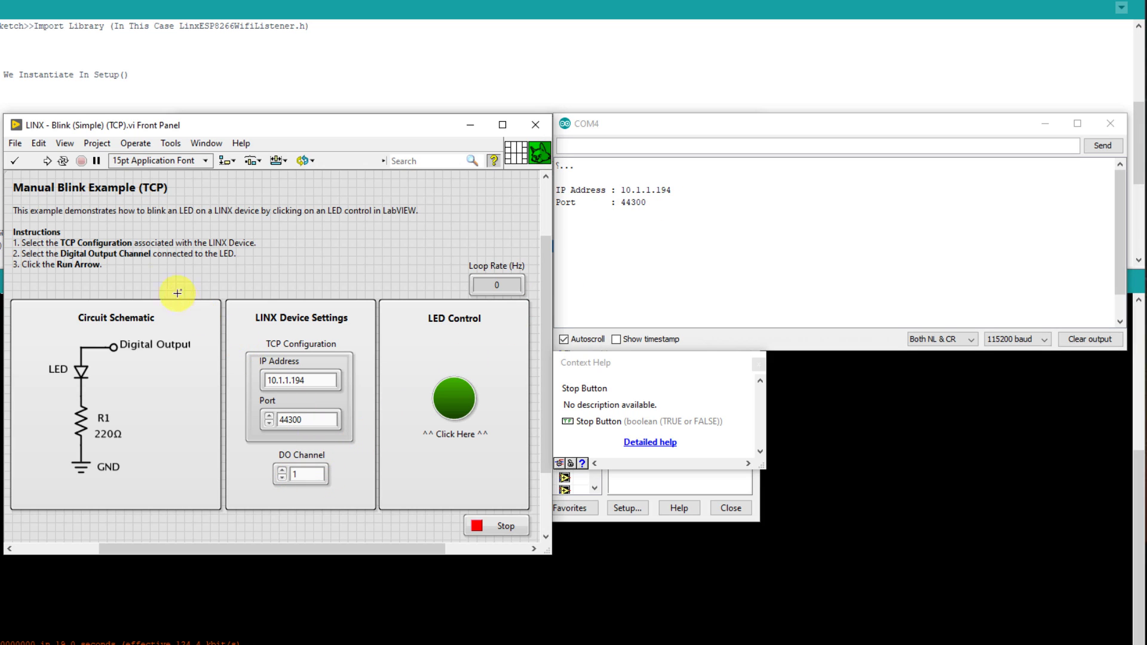
- Start the Blink (Simple) TCP example, note the roughly 300 Hz loop rate, and toggle the blue LED off and on
click(51, 162)
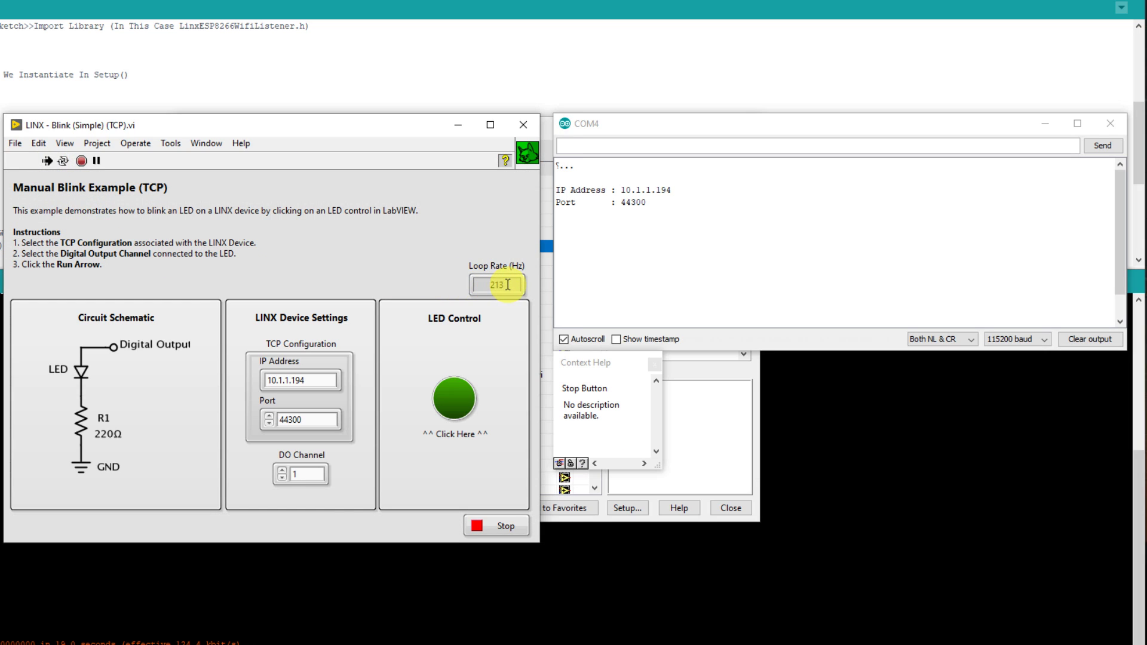
drag(501, 285, 474, 283)
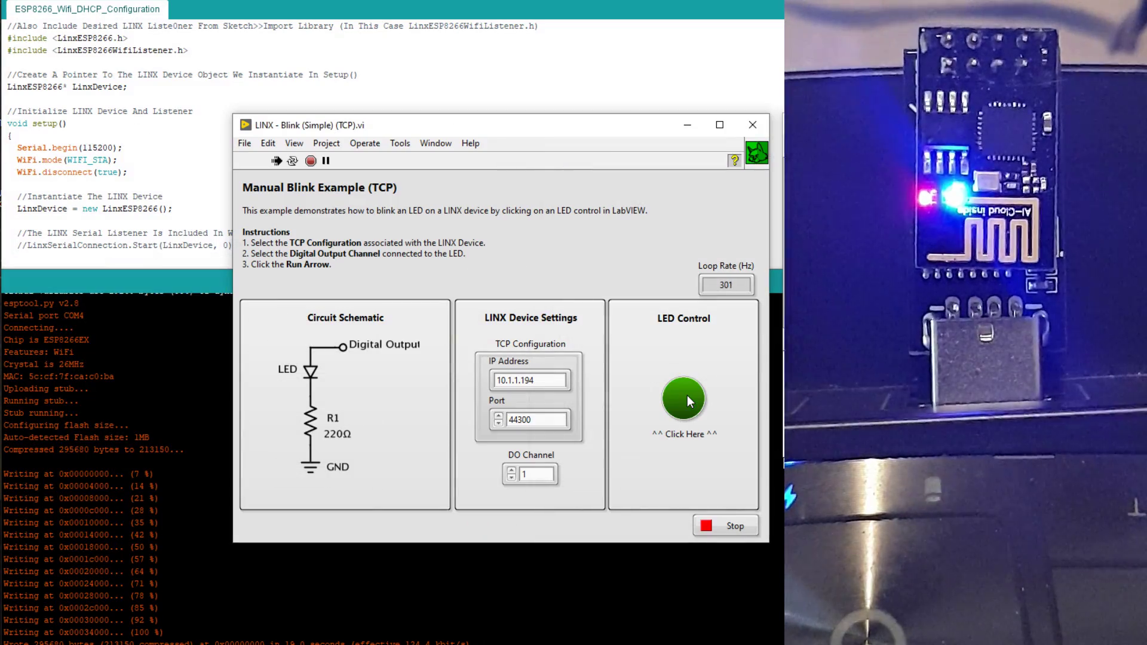
click(687, 396)
click(687, 395)
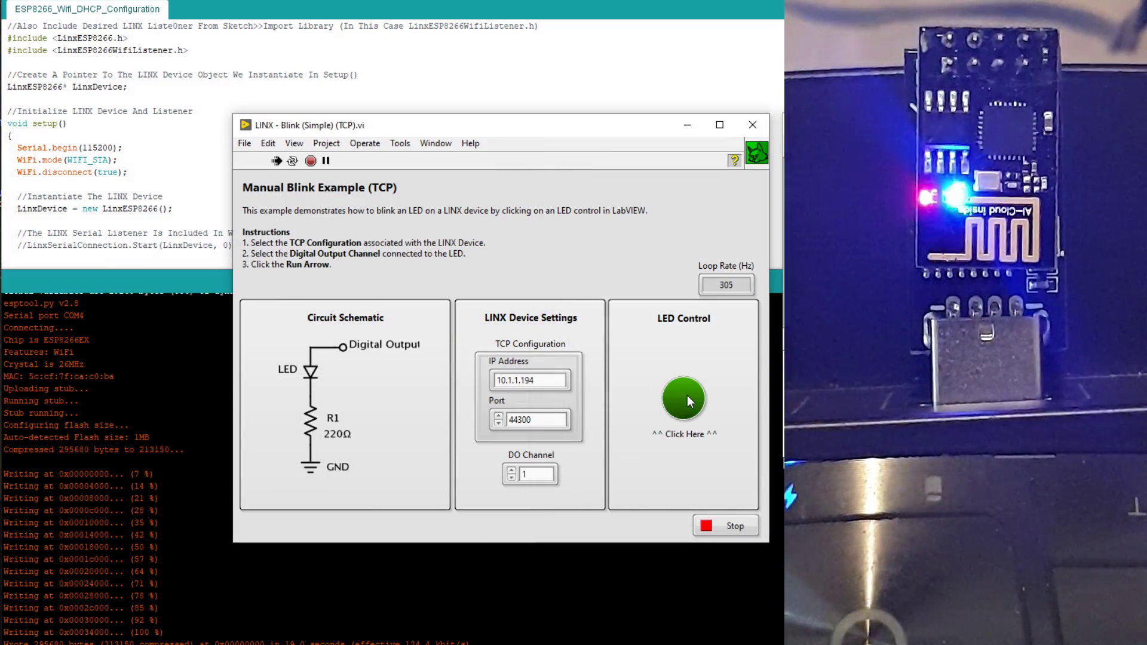
click(687, 396)
click(687, 396)
click(686, 395)
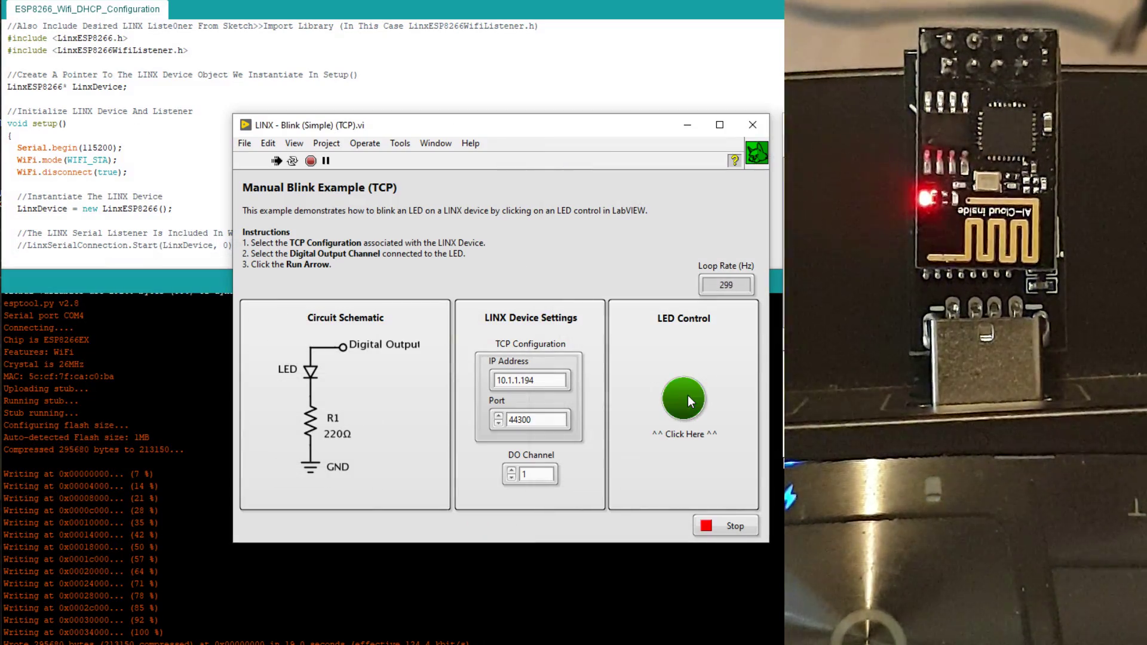
click(686, 395)
- Keep flipping the LED Control button to blink the ESP8266's blue LED repeatedly over WiFi
click(687, 396)
click(687, 395)
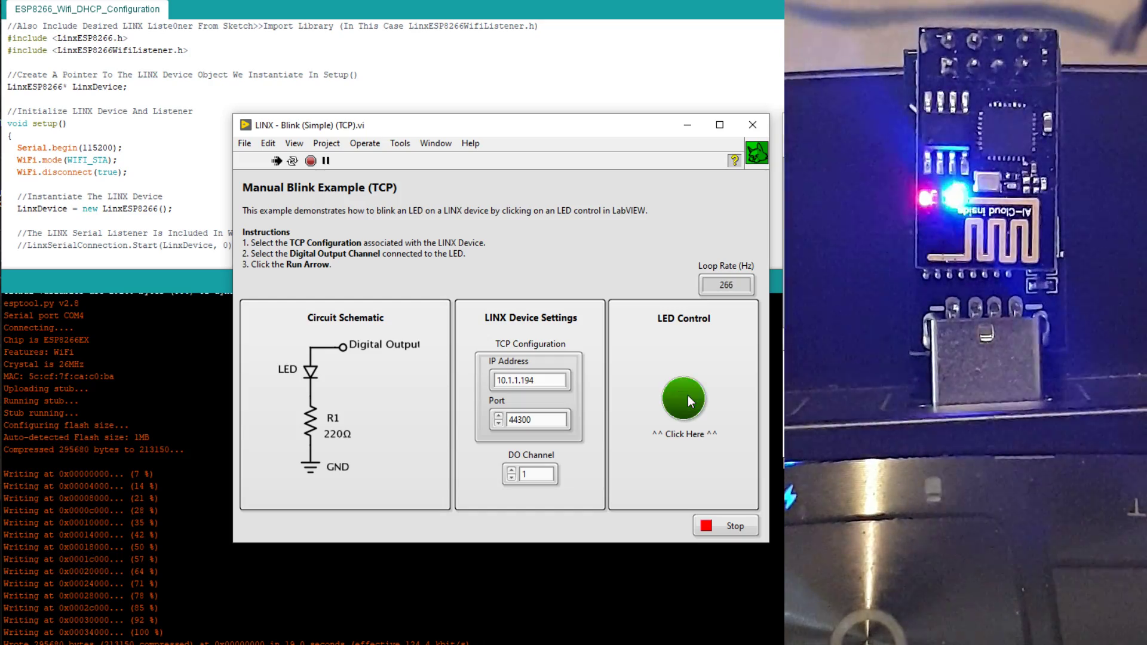
click(687, 395)
click(687, 395)
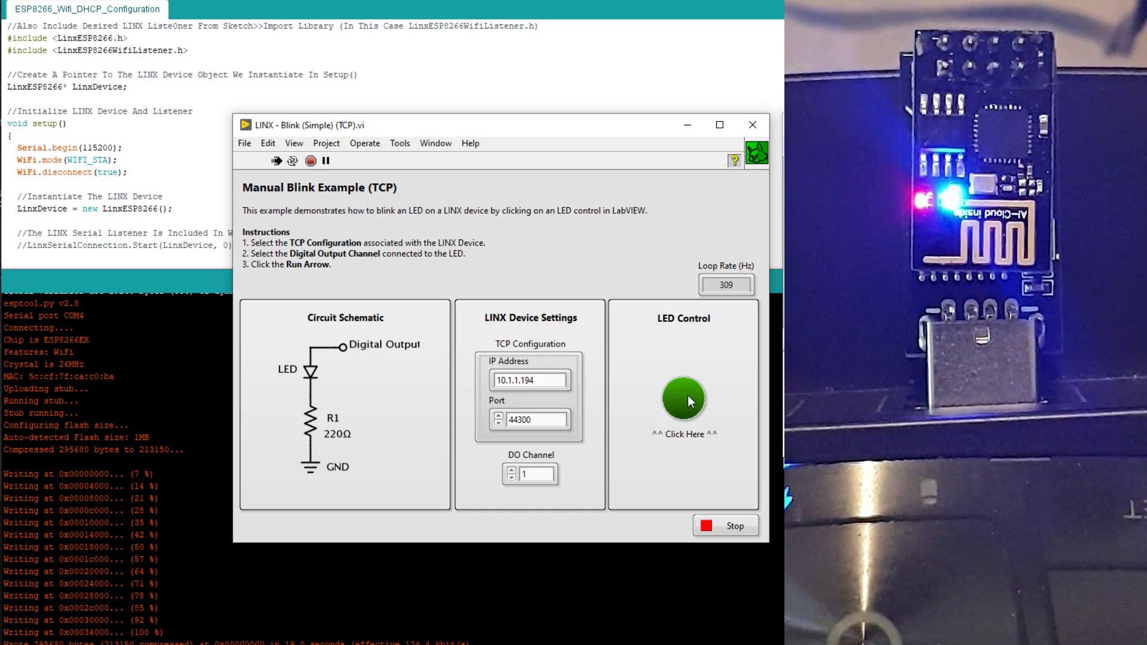
click(687, 396)
click(686, 395)
click(687, 396)
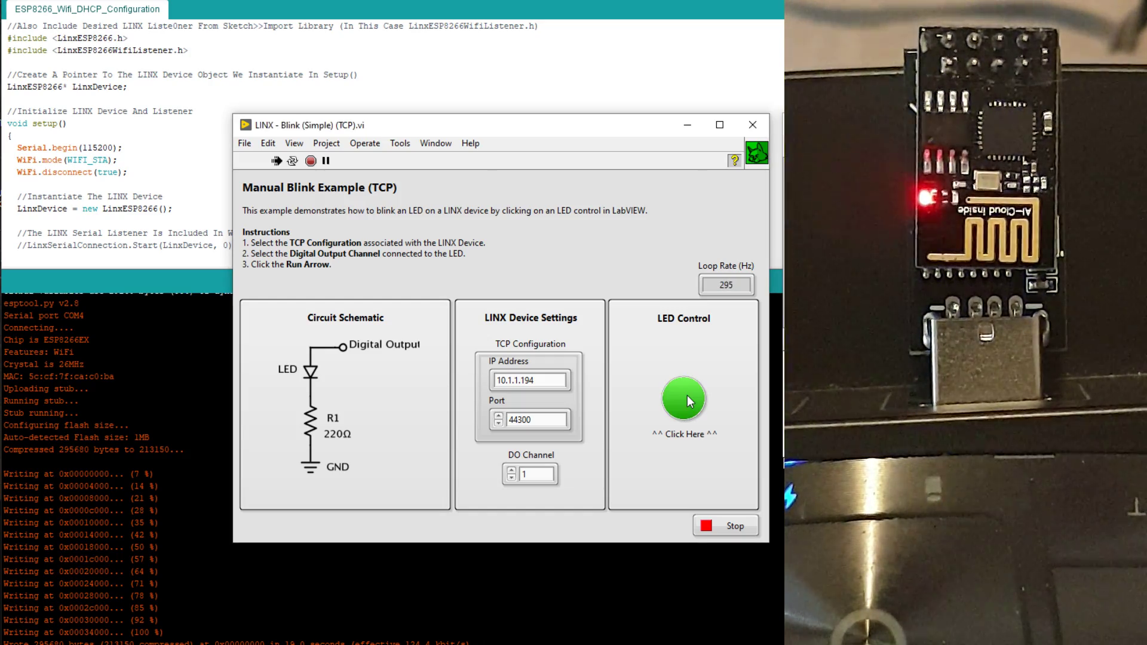
click(687, 396)
click(687, 395)
click(687, 395)
click(687, 395)
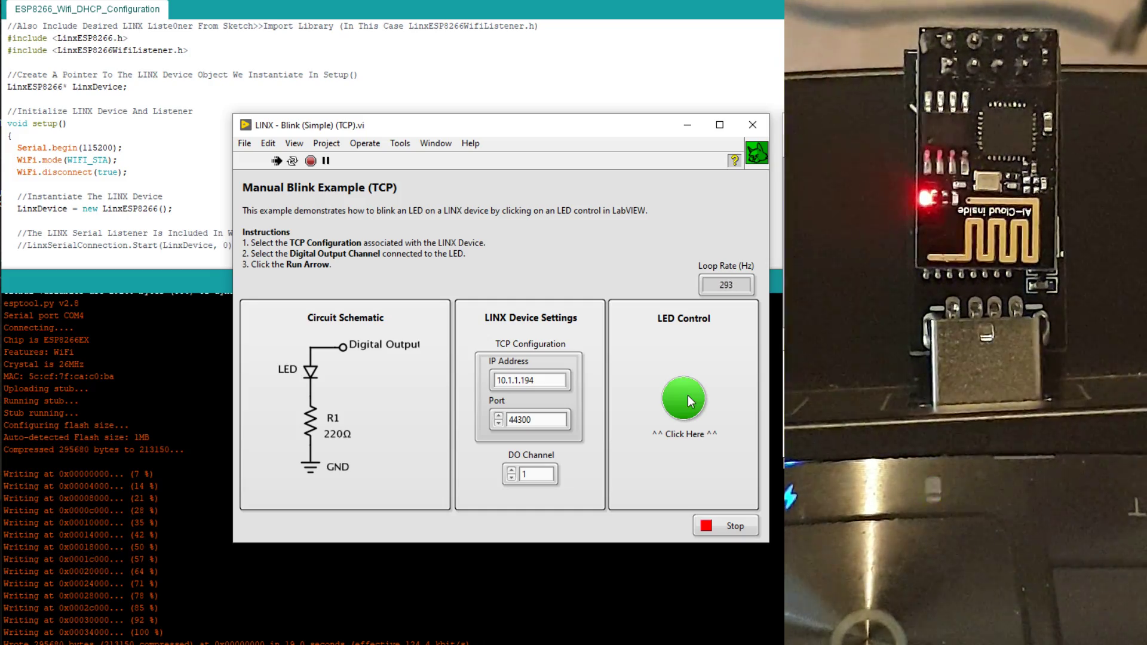
click(686, 395)
click(687, 396)
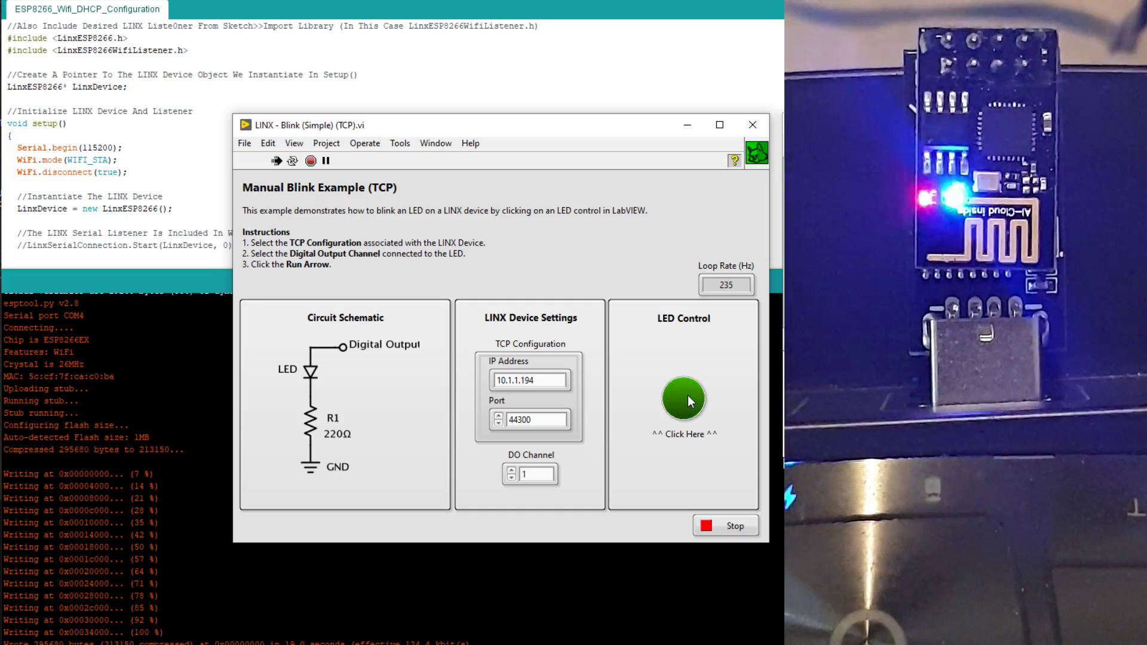
click(687, 395)
click(687, 395)
click(687, 396)
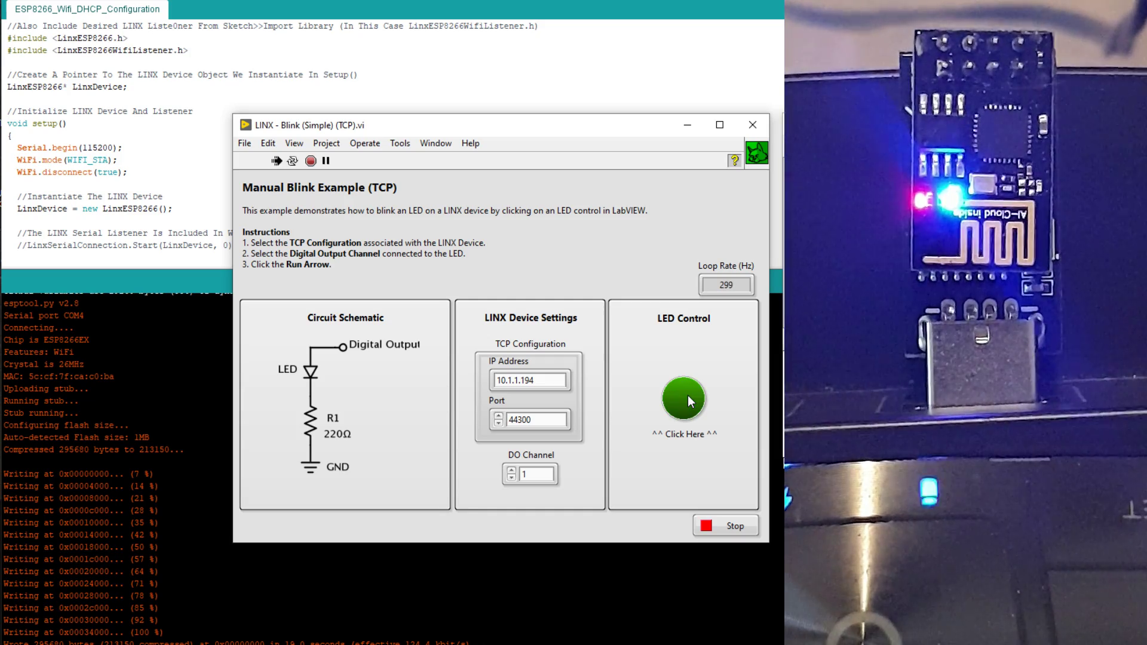
click(687, 395)
click(687, 395)
click(687, 396)
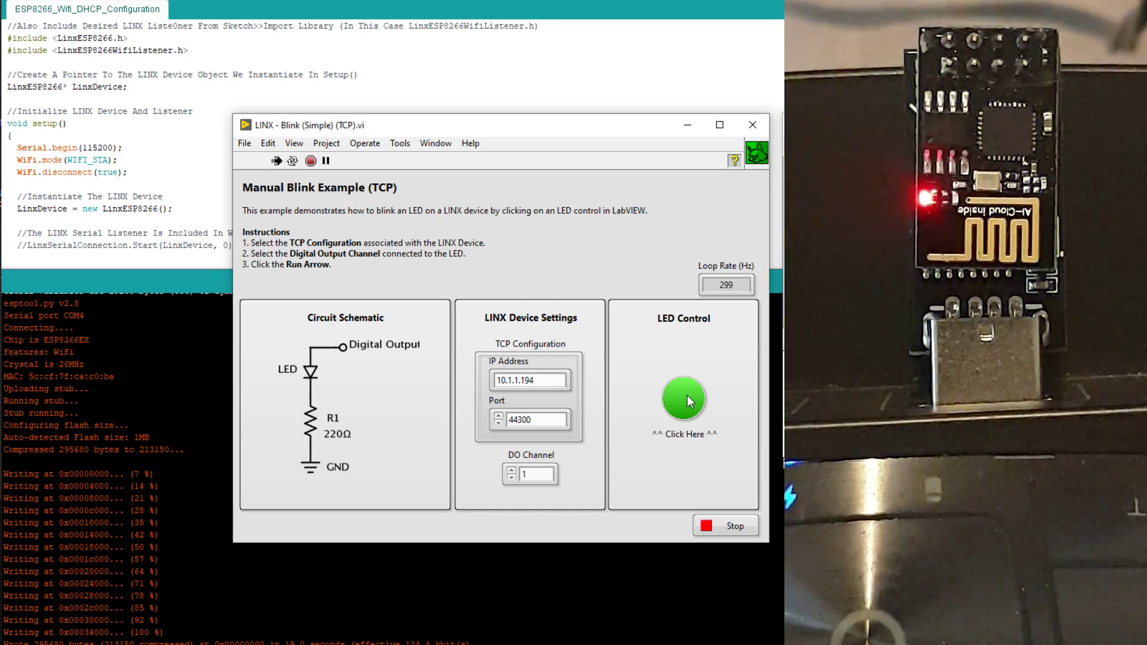
click(686, 396)
click(686, 395)
click(687, 396)
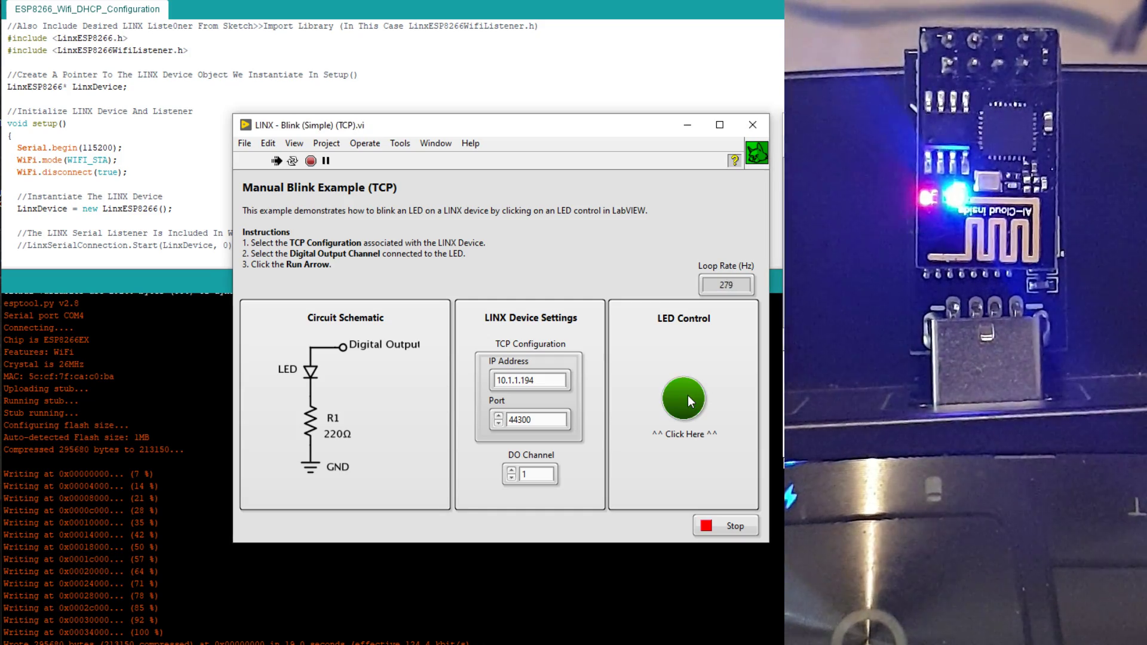
click(686, 395)
click(687, 396)
click(687, 396)
click(687, 395)
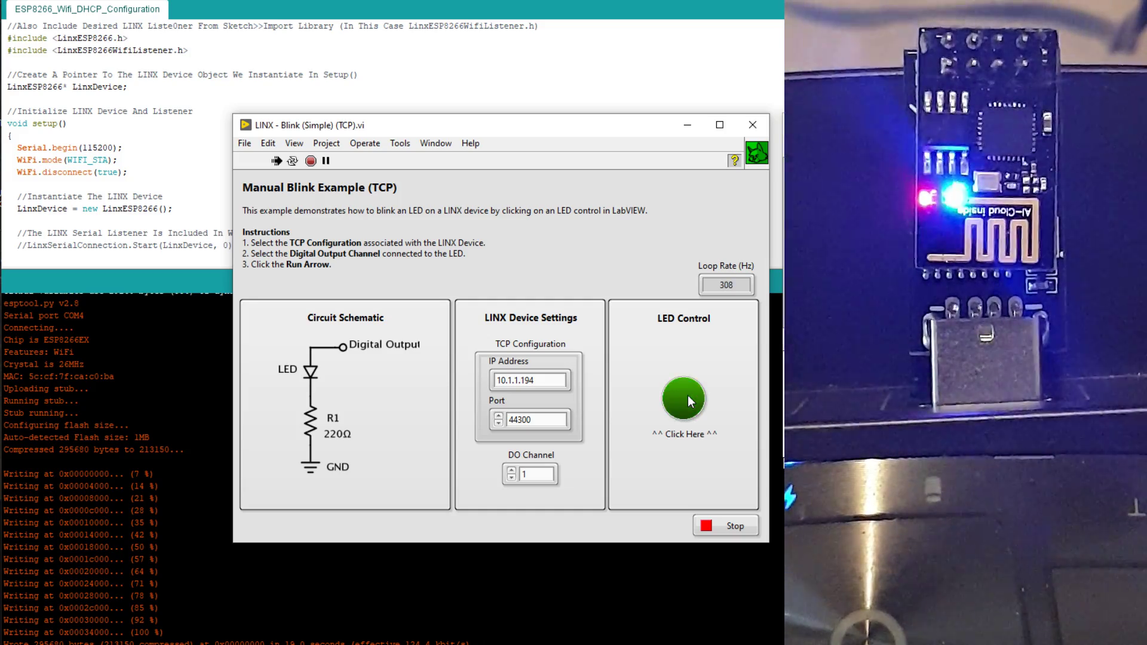
click(686, 395)
click(687, 395)
click(687, 396)
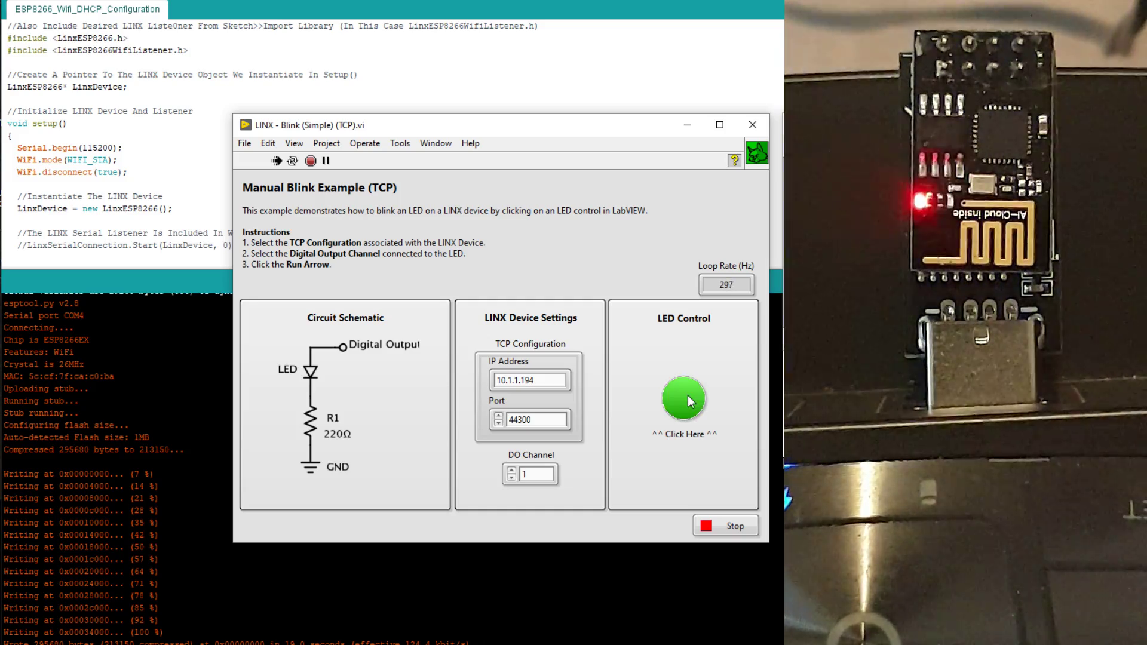
click(687, 395)
click(687, 395)
click(687, 395)
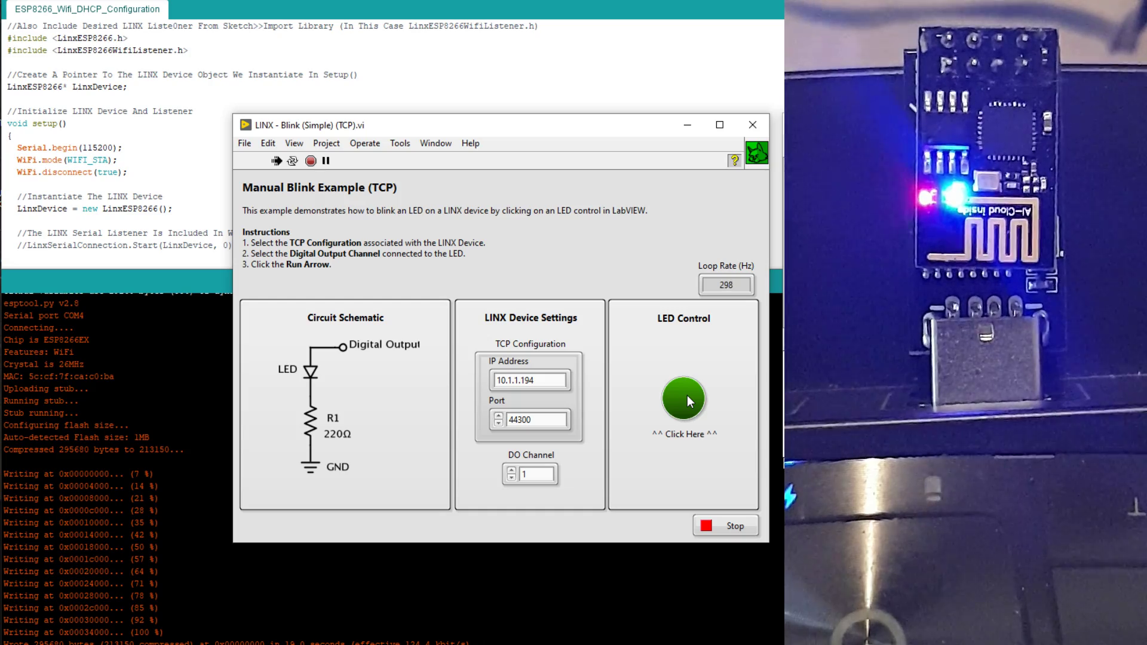
click(686, 395)
click(687, 396)
click(687, 396)
click(687, 395)
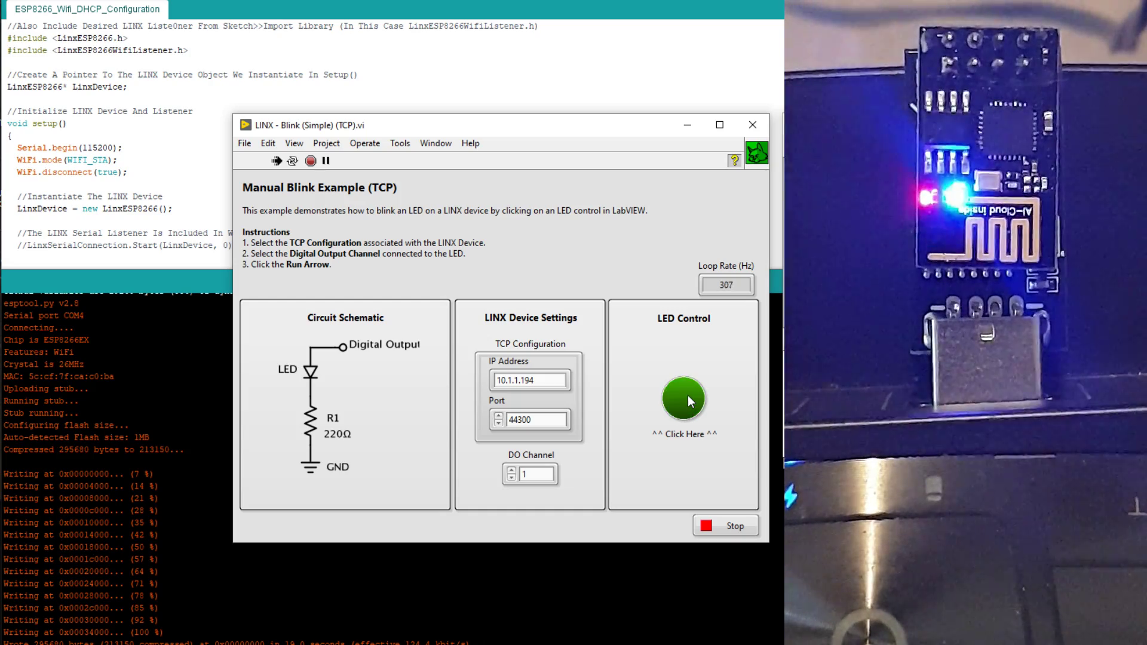
click(687, 395)
click(687, 395)
click(687, 396)
click(687, 395)
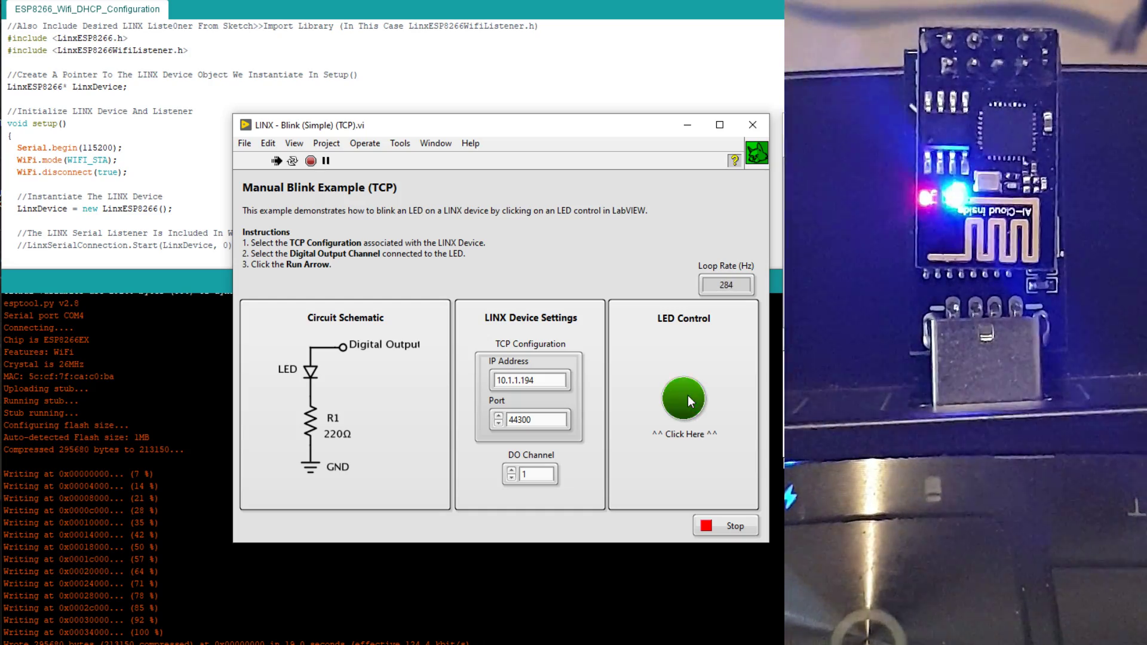